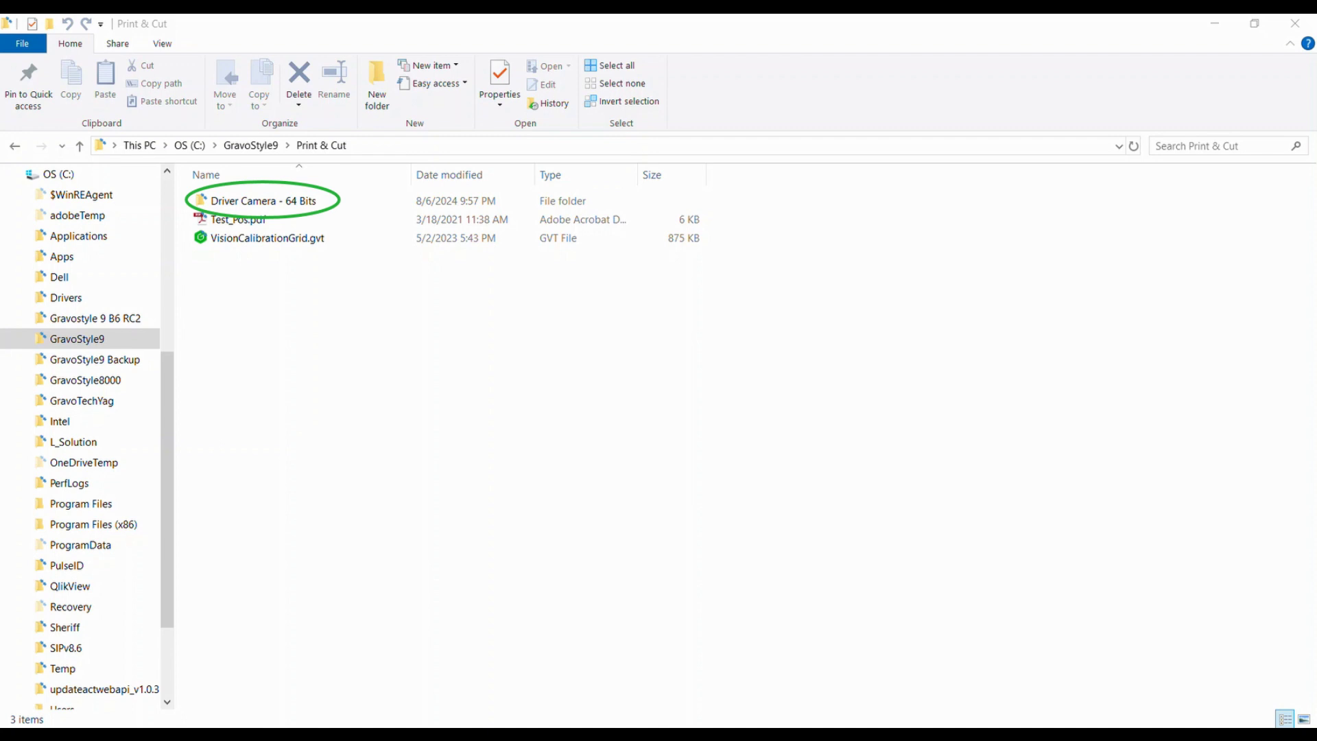
- Open the Driver Camera - 64 Bits folder under GravoStyle9 > Print & Cut
double_click(254, 206)
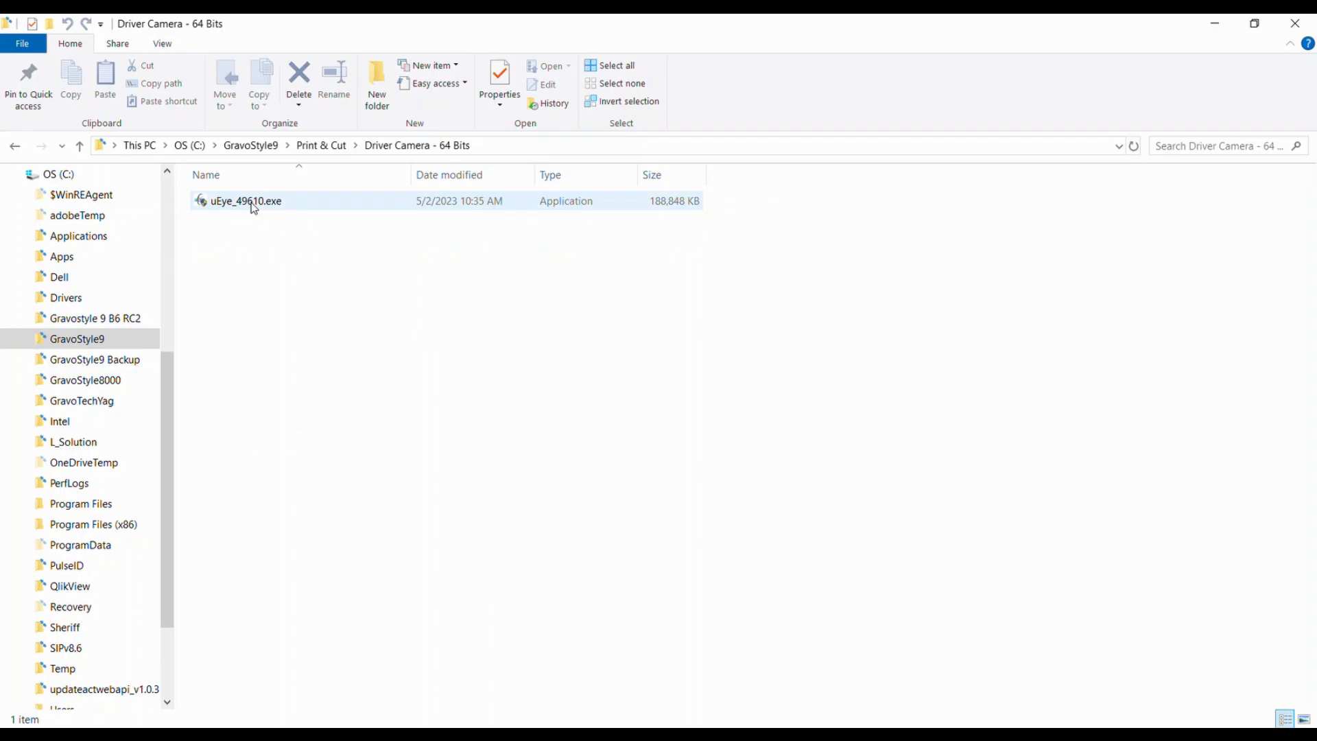
- Bring up the context menu for the uEye_49610.exe camera driver installer
right_click(254, 206)
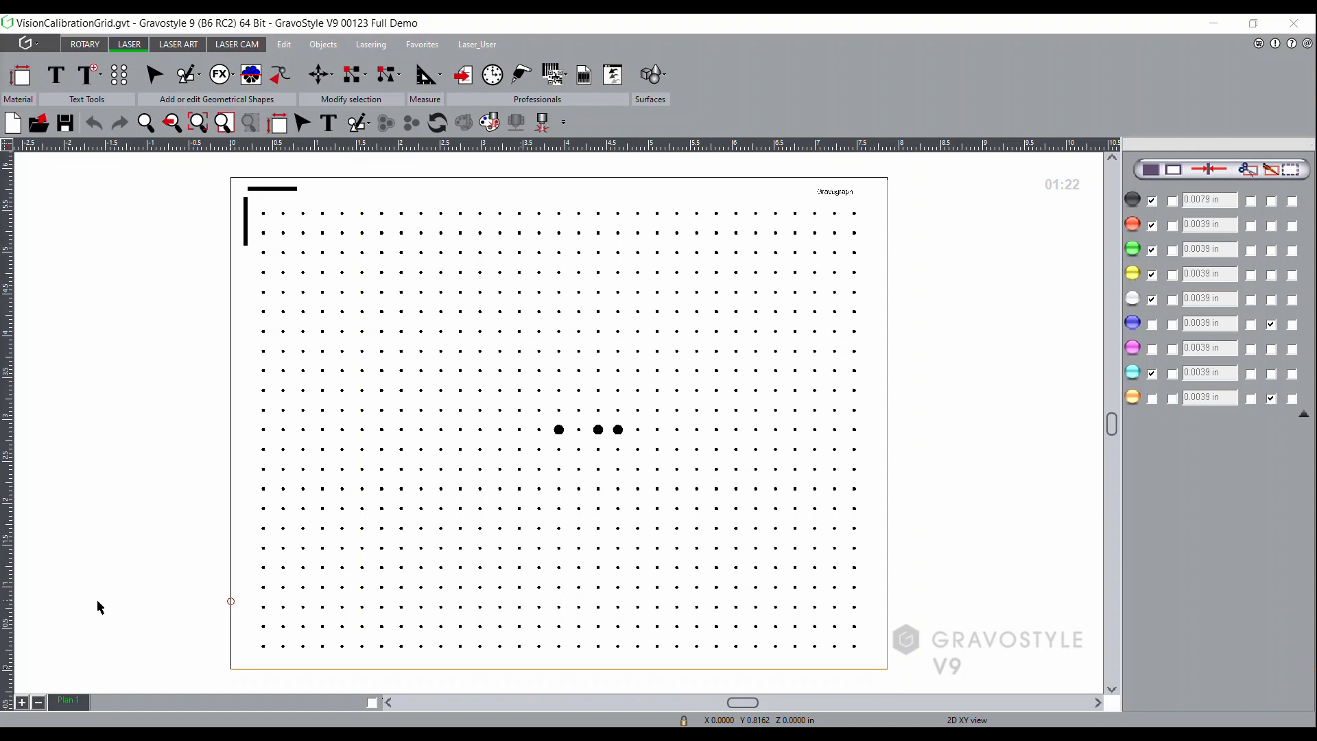
- Launch uEye Cockpit from the IDS program group in the Start menu
click(16, 735)
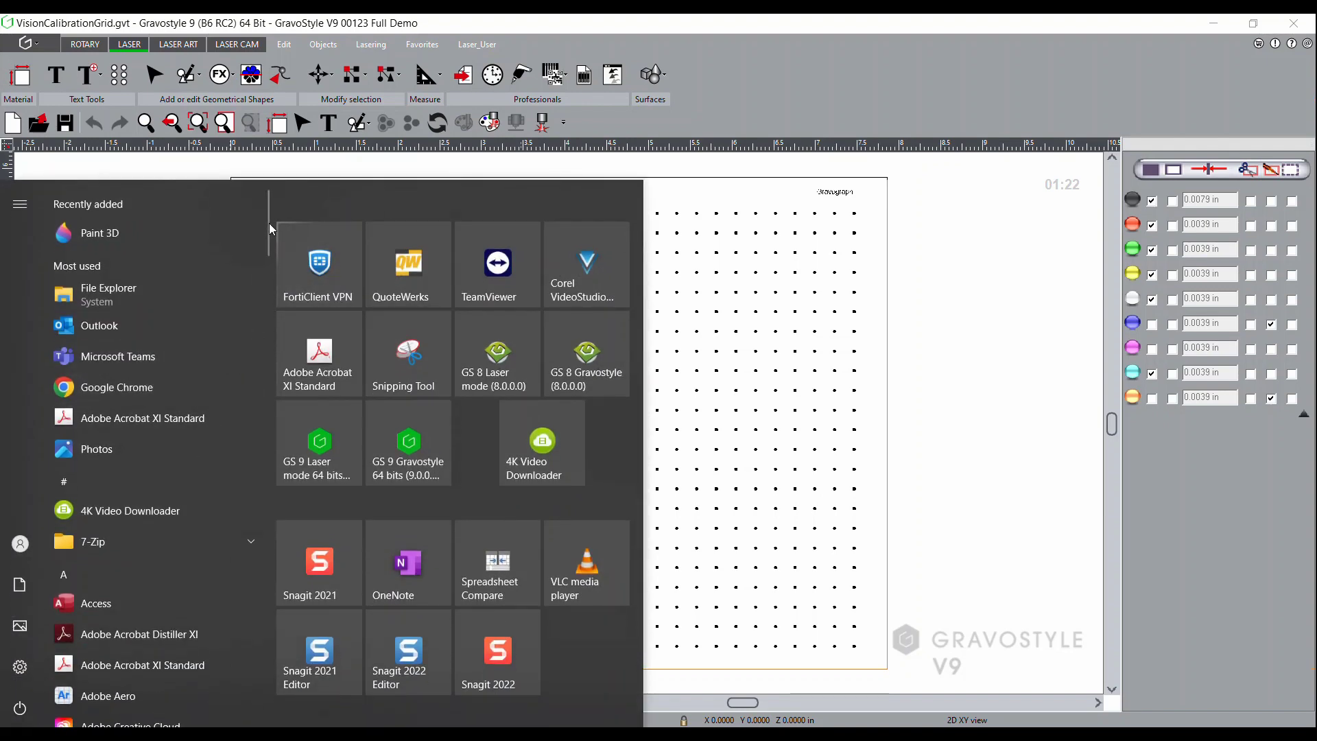
drag(265, 220, 273, 449)
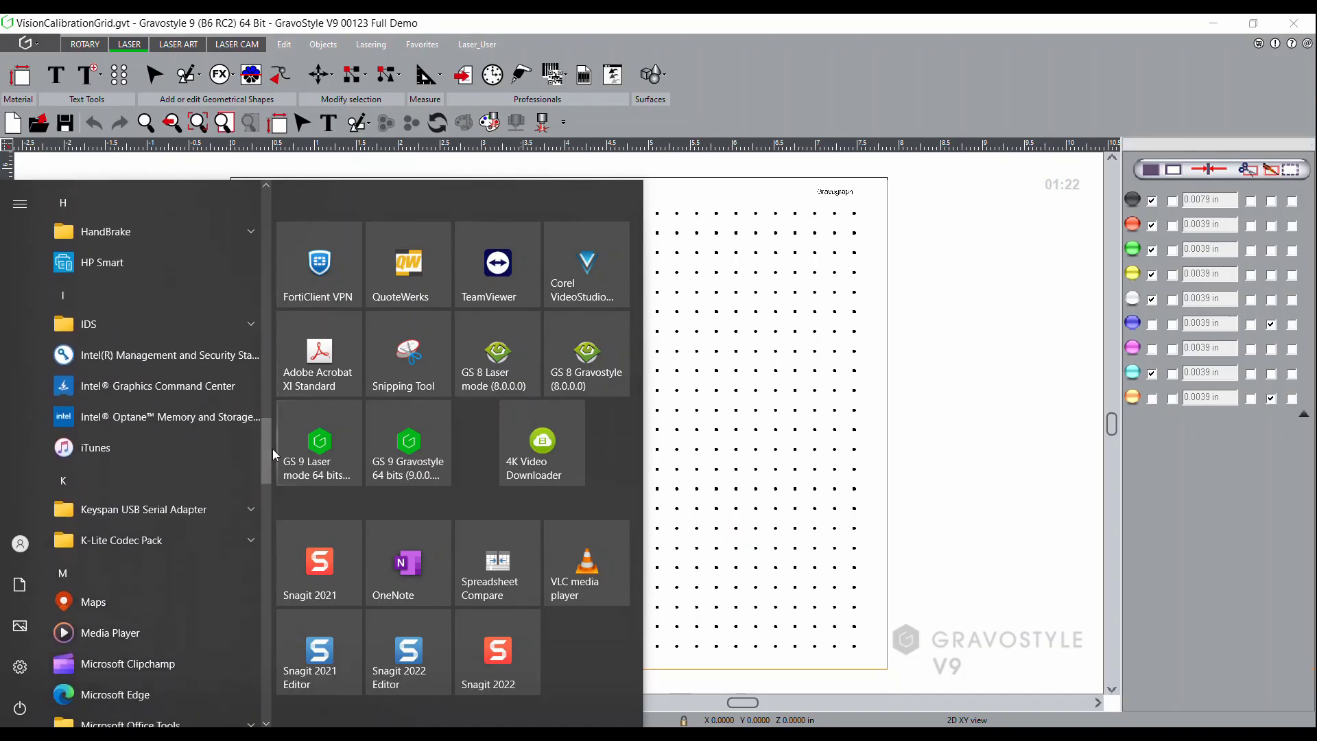
click(209, 329)
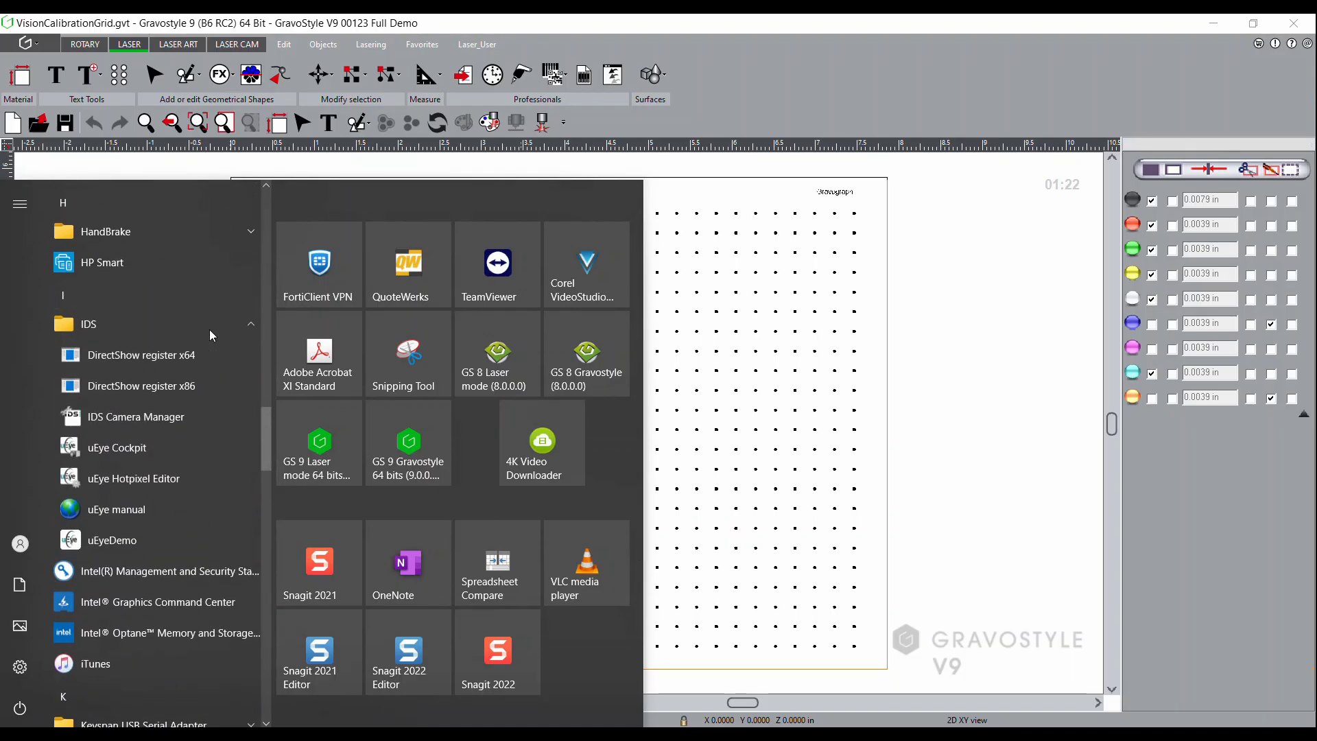
click(110, 453)
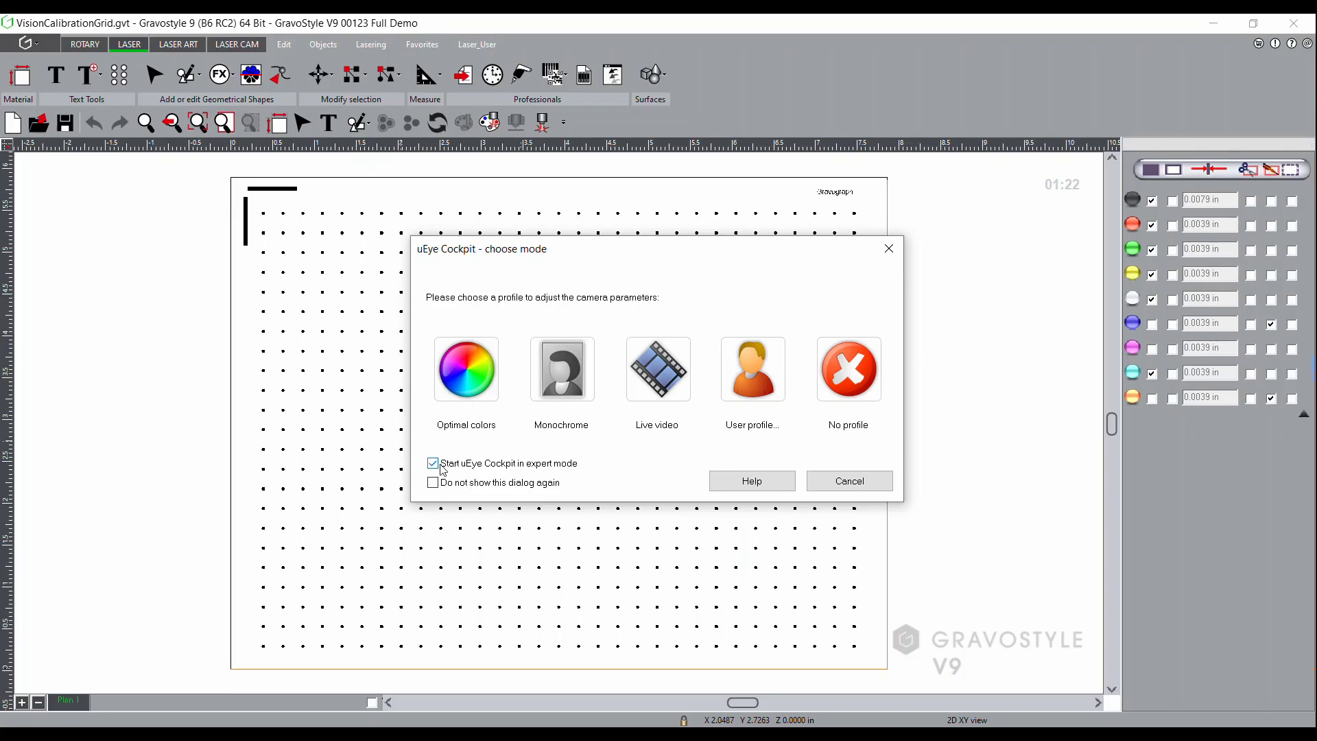
- Open the camera with the Optimal colors profile, check the laser table live view, then close uEye Cockpit
click(469, 368)
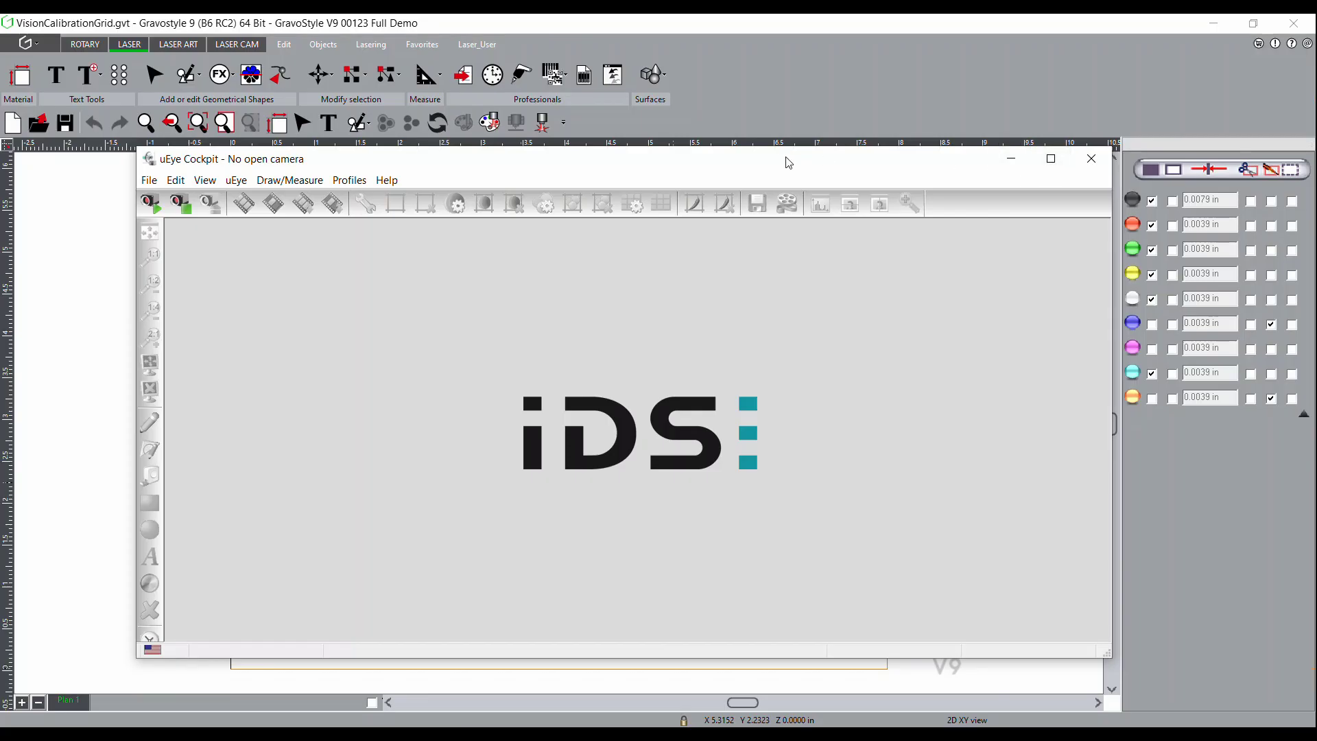
click(152, 206)
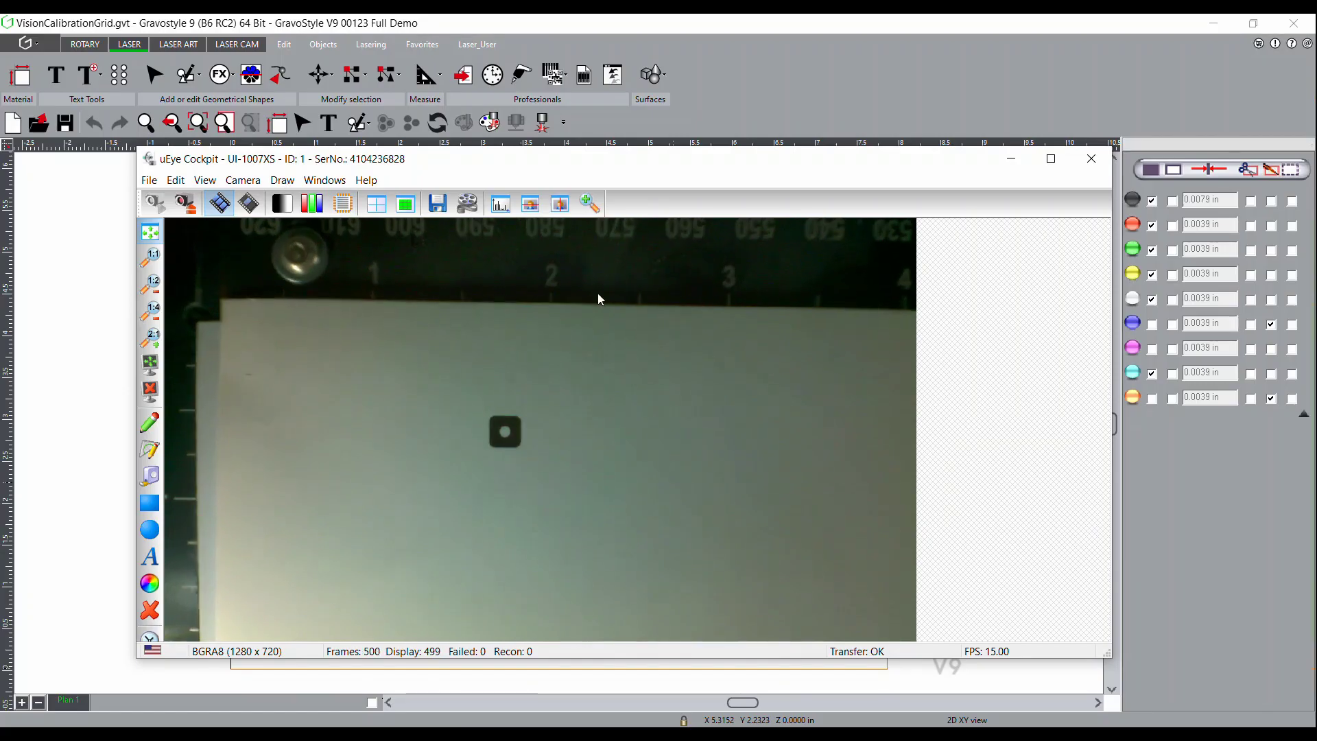
click(1095, 163)
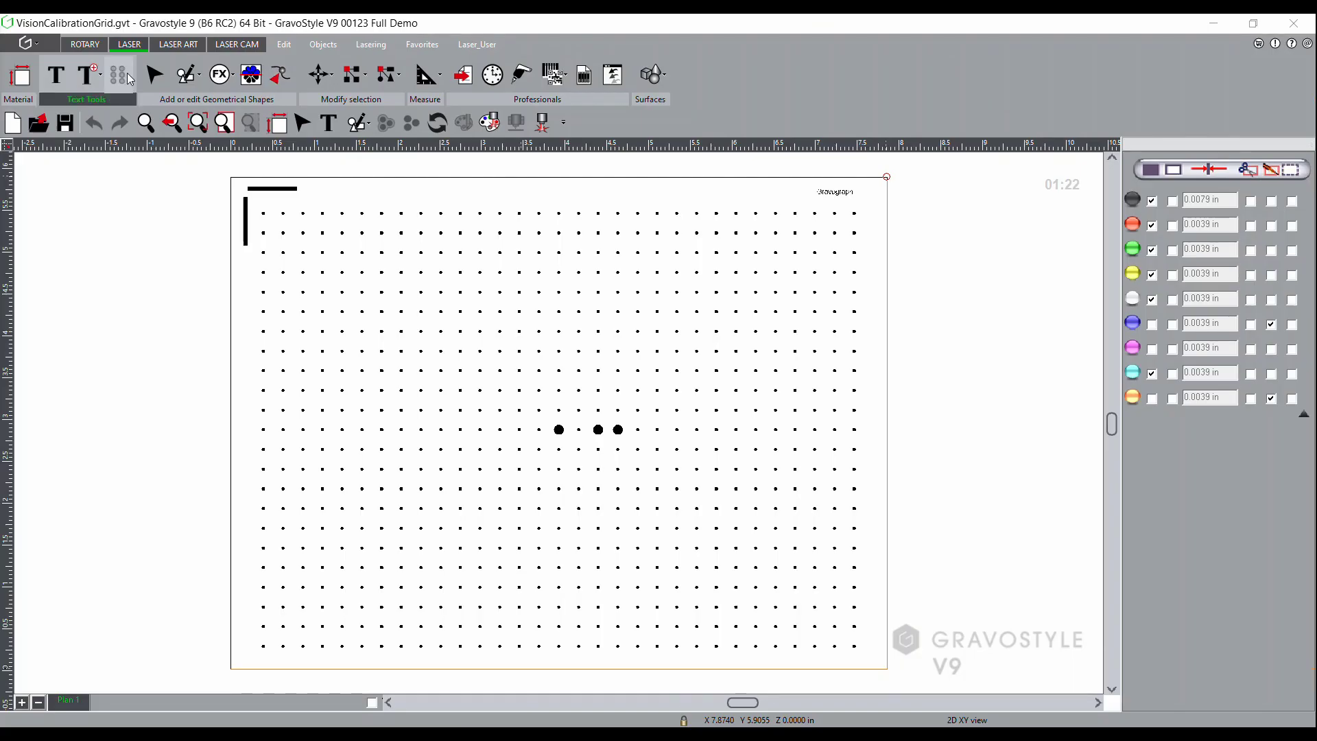
- Open the File > Open dialog and cancel it without opening a document
click(26, 43)
click(59, 100)
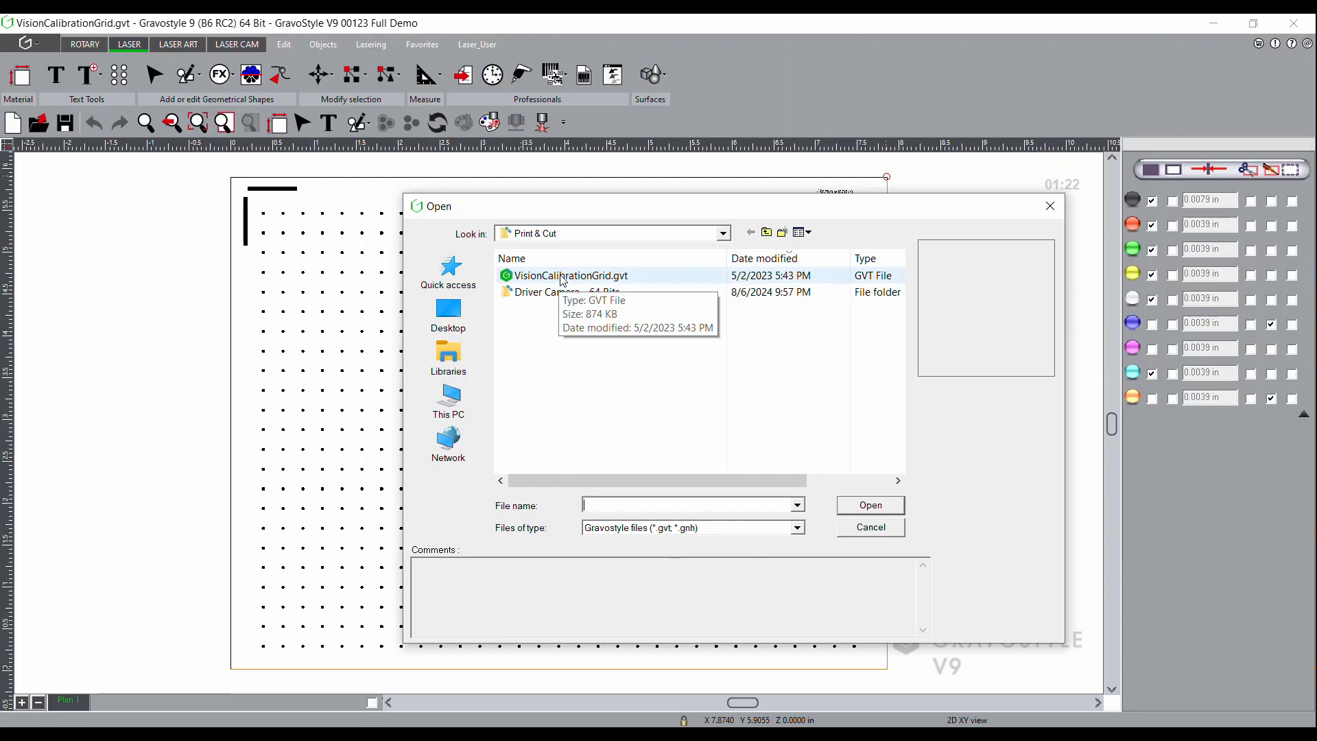
click(883, 504)
click(875, 526)
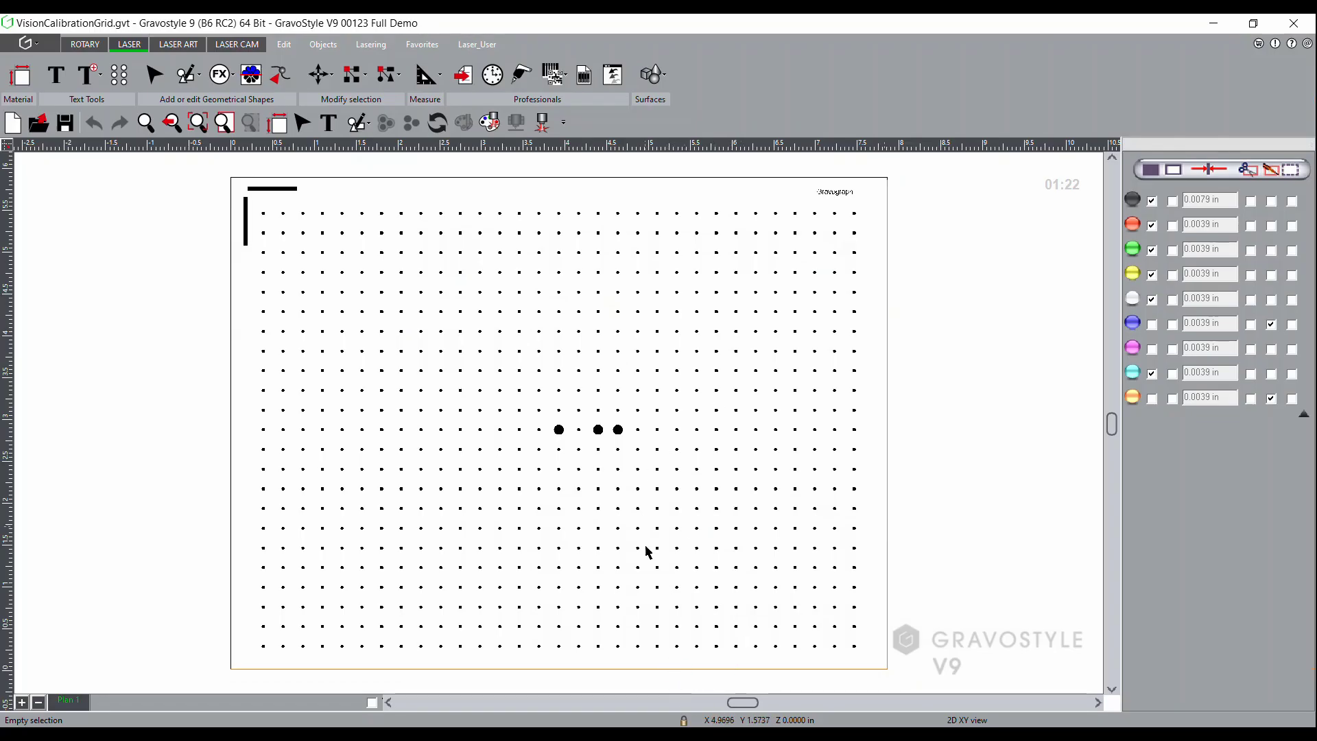
- Select and clear the page border lines, then bring up the L-Solution settings for the LS900
click(659, 671)
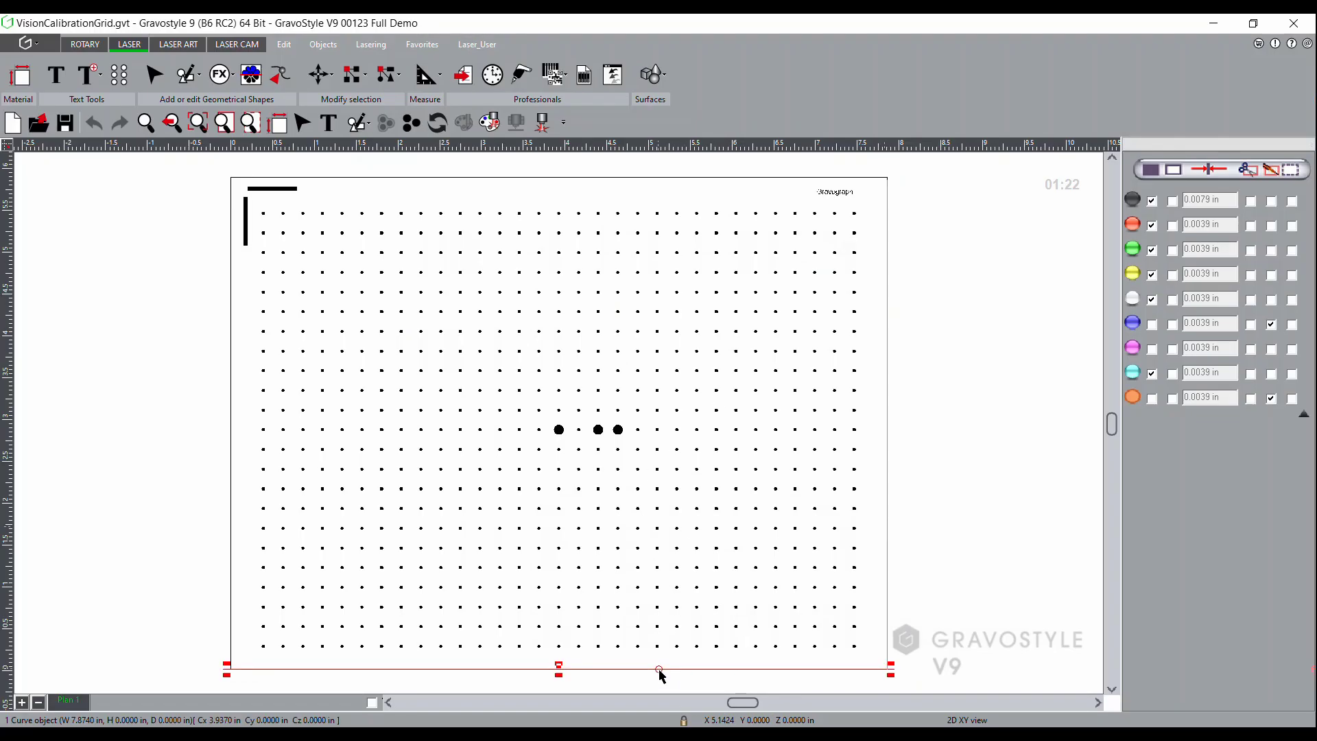
click(659, 674)
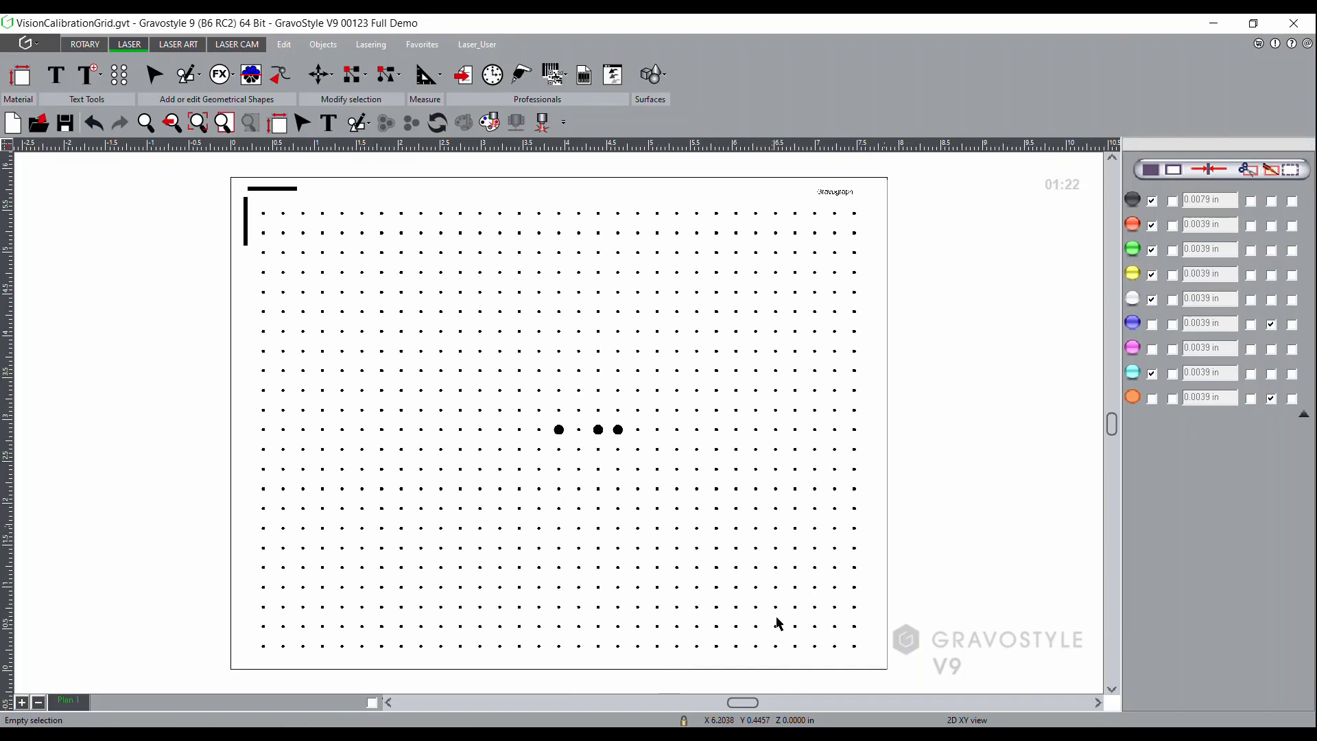
click(886, 559)
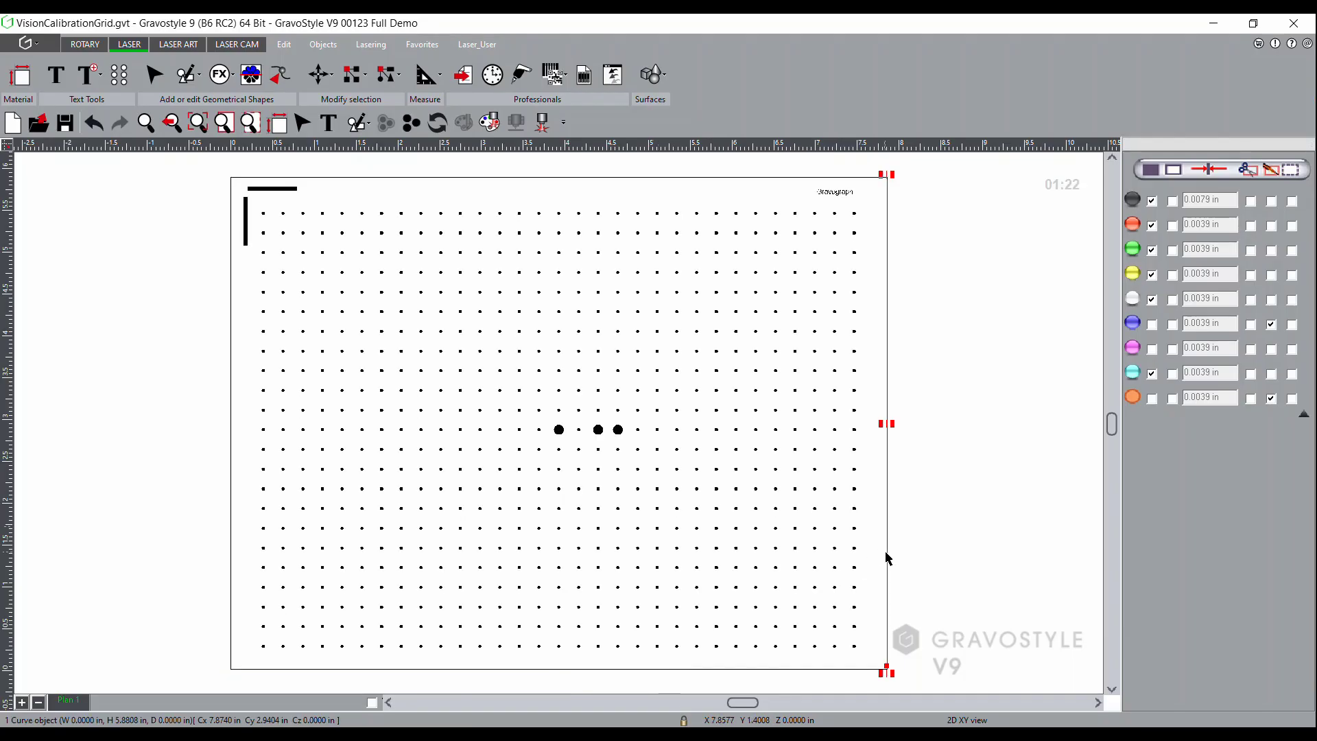
click(886, 559)
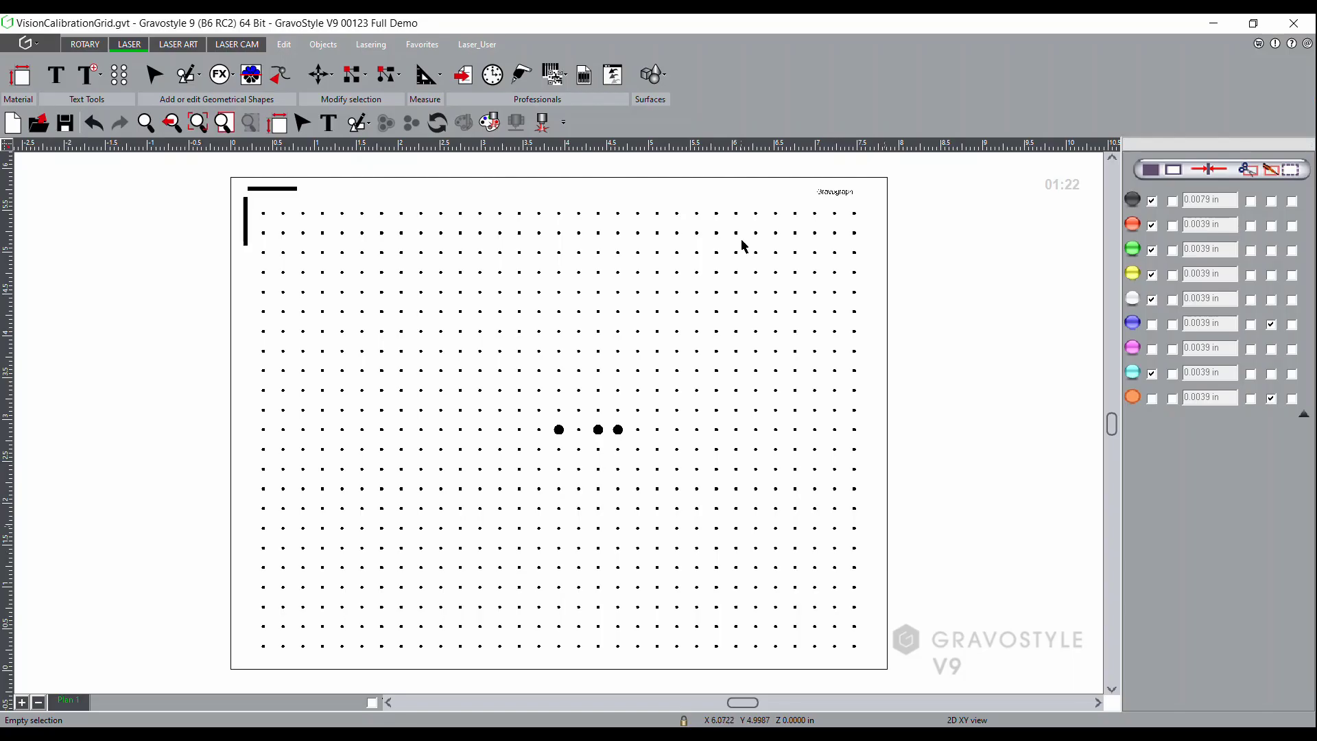
click(542, 122)
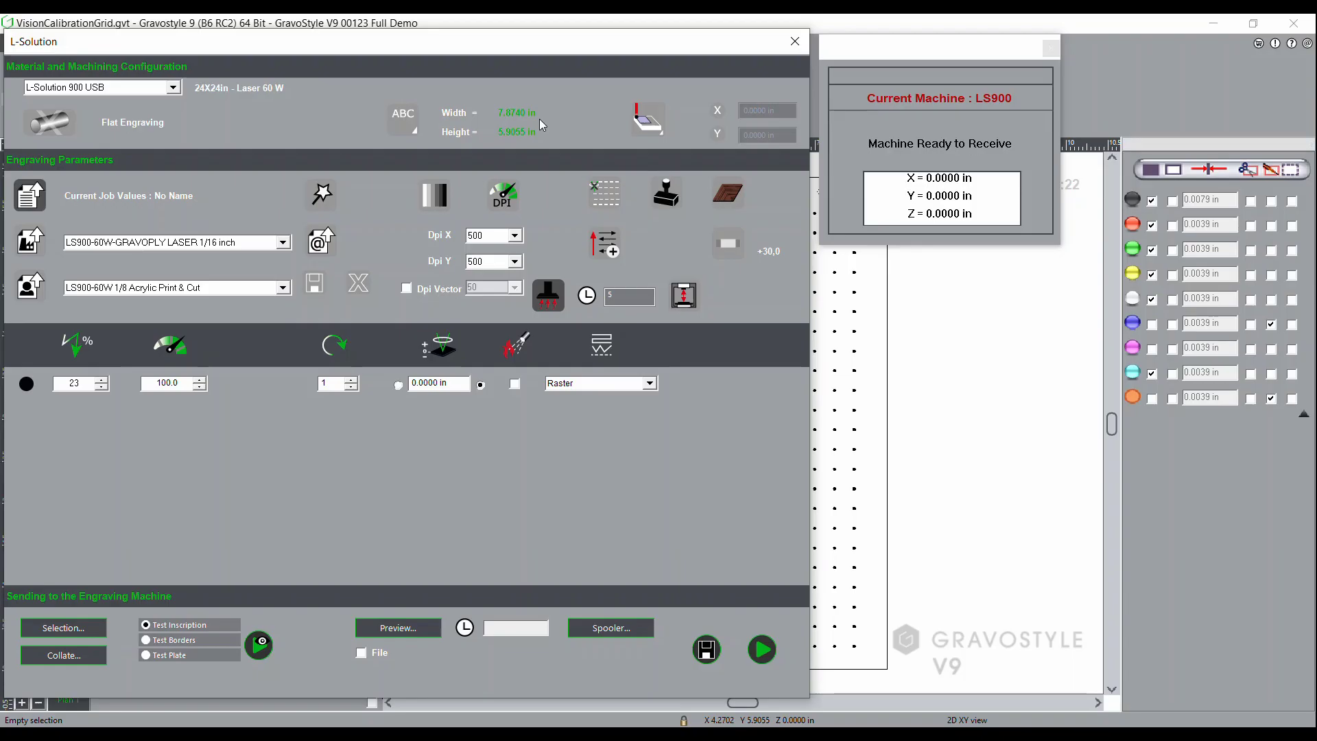
- Close the L-Solution dialog and the LS900 machine status window
click(794, 41)
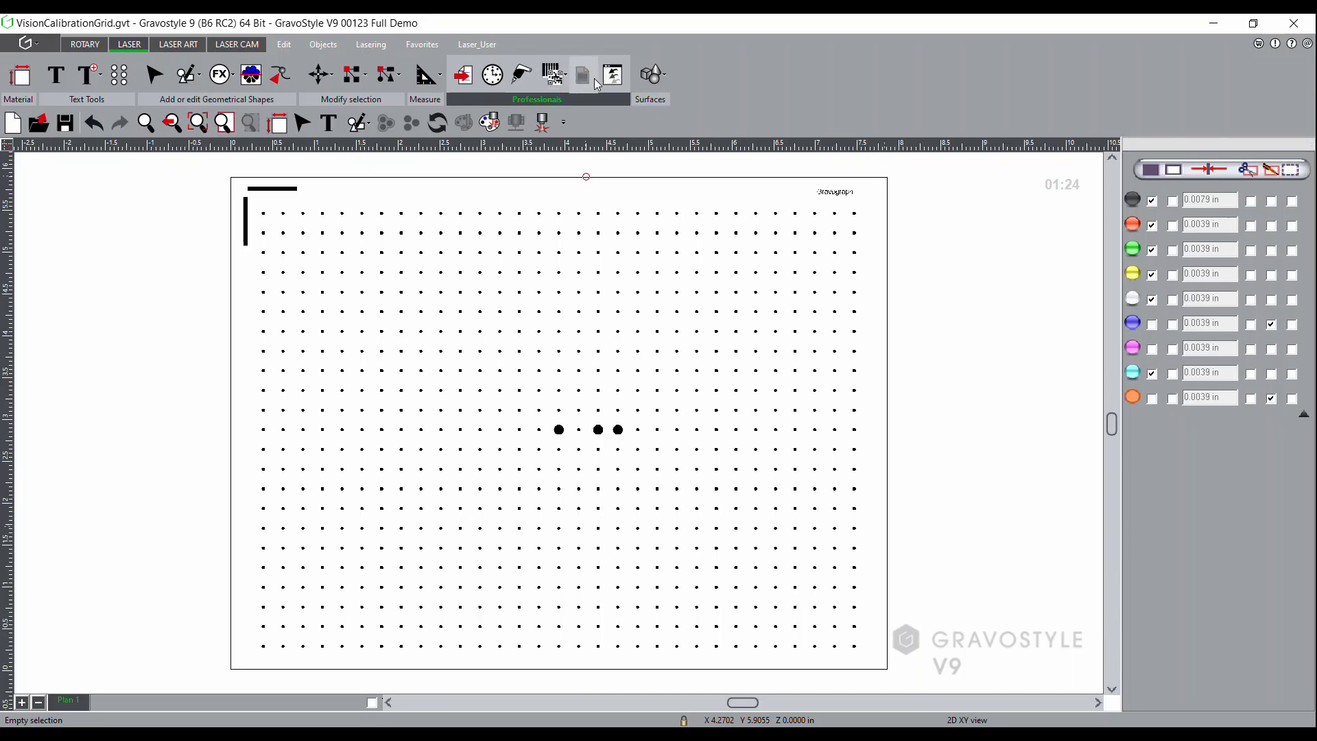
- Launch Print&Cut V2.0.0 from Objects > Applications and show its dot calibration settings
scroll(581, 82, down, 4)
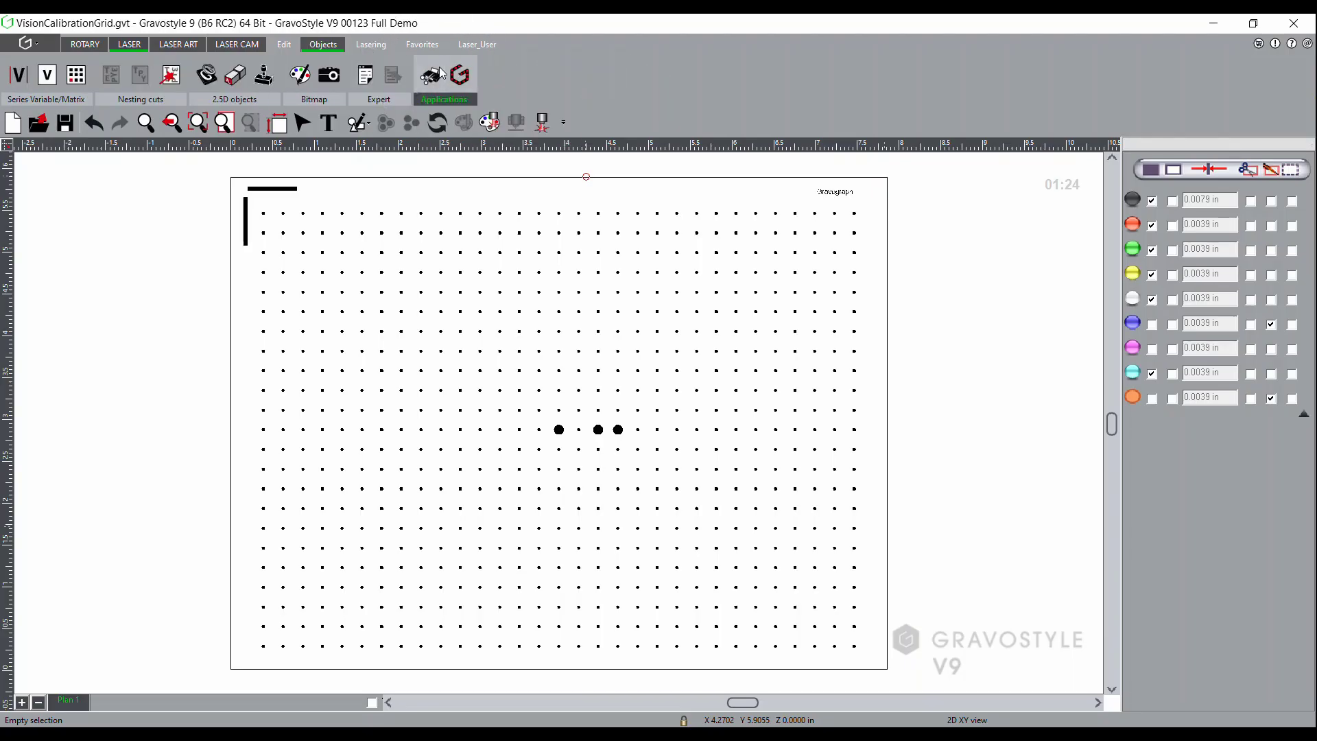
click(443, 74)
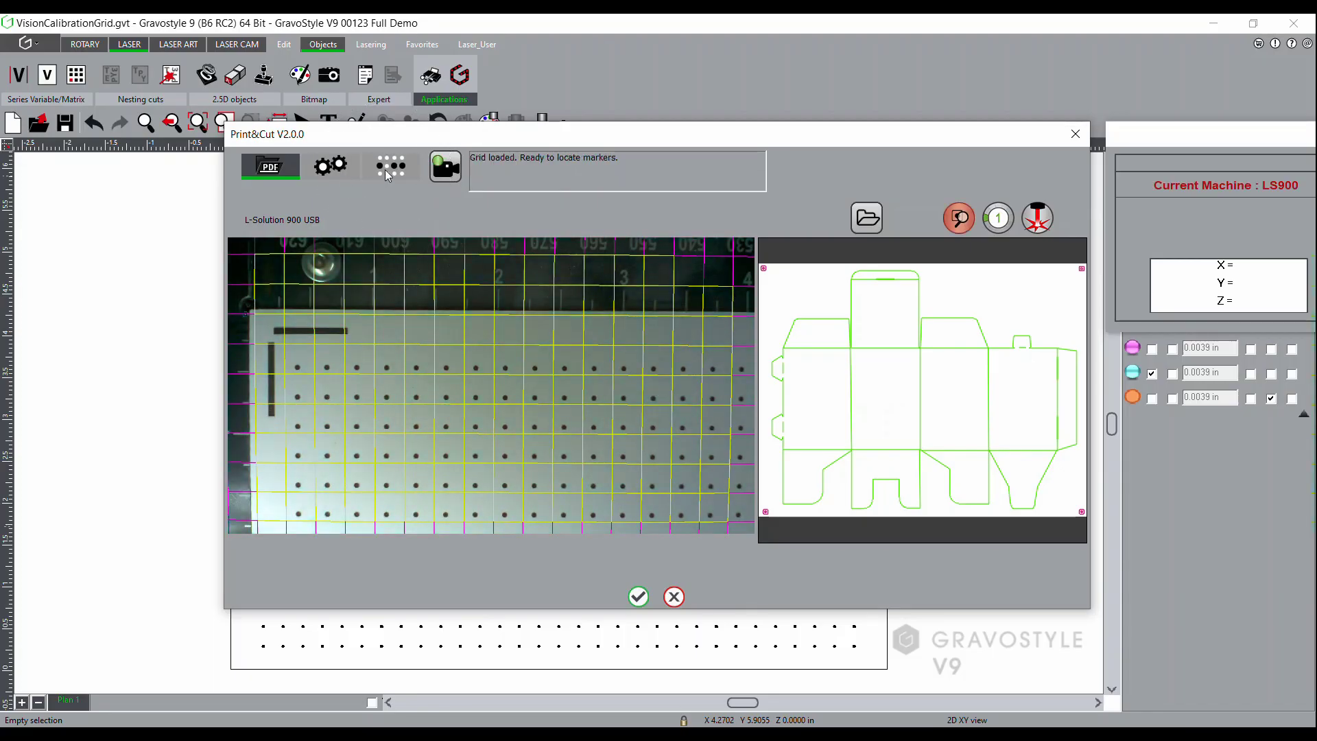
click(386, 171)
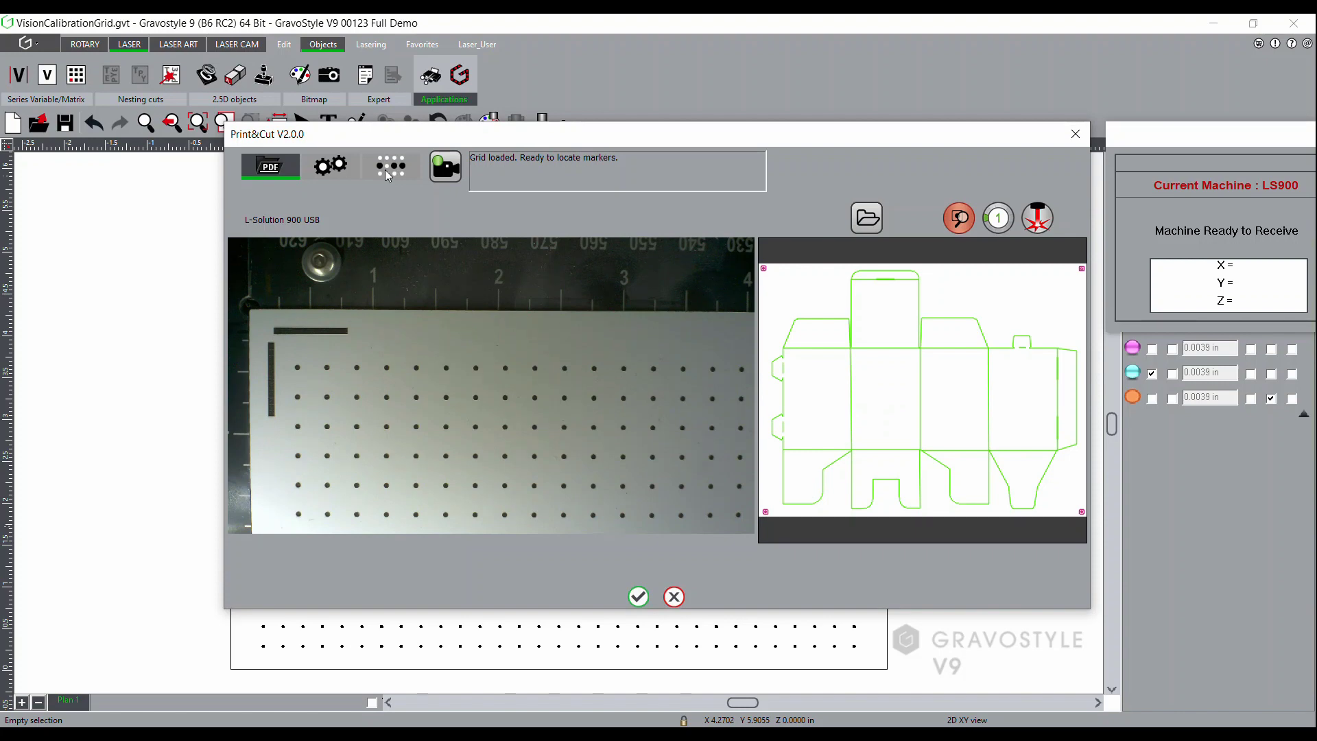
click(389, 170)
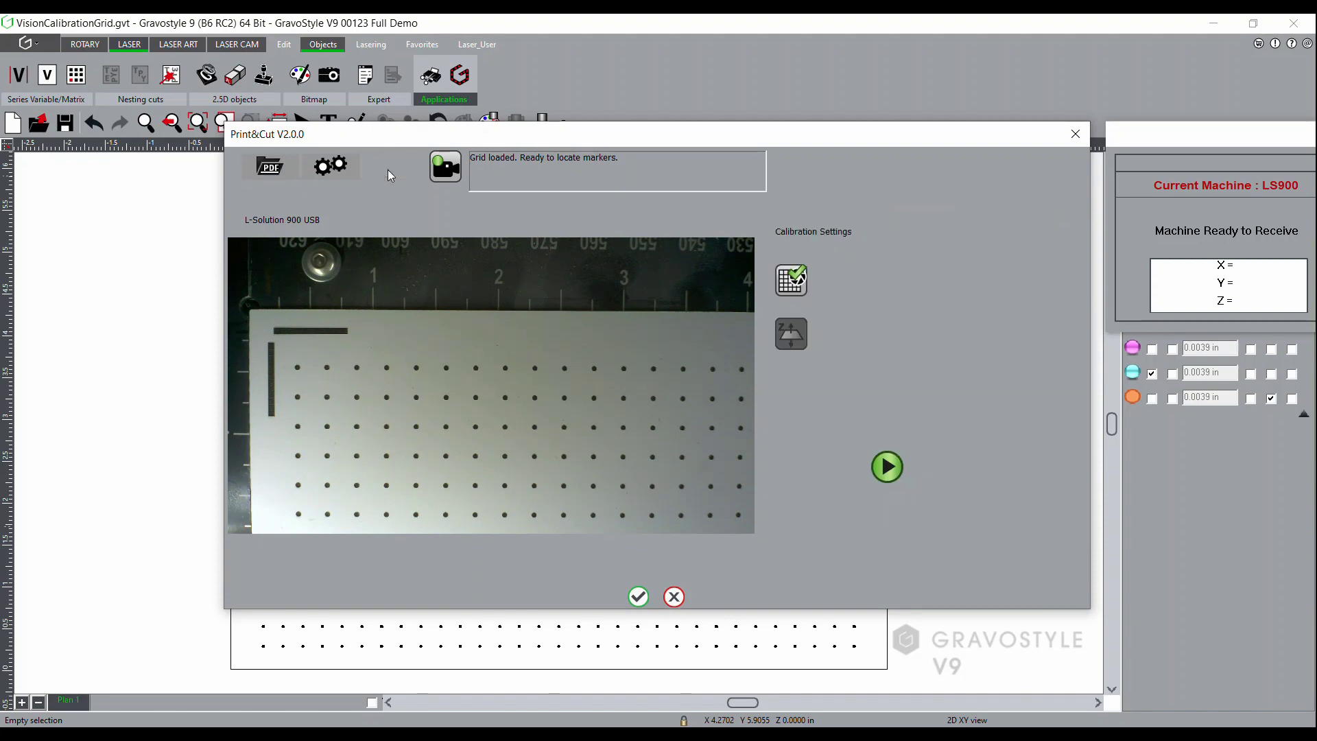
- Capture the dot grid for recalibration, adjust the camera focus, and refresh the grid image
click(792, 286)
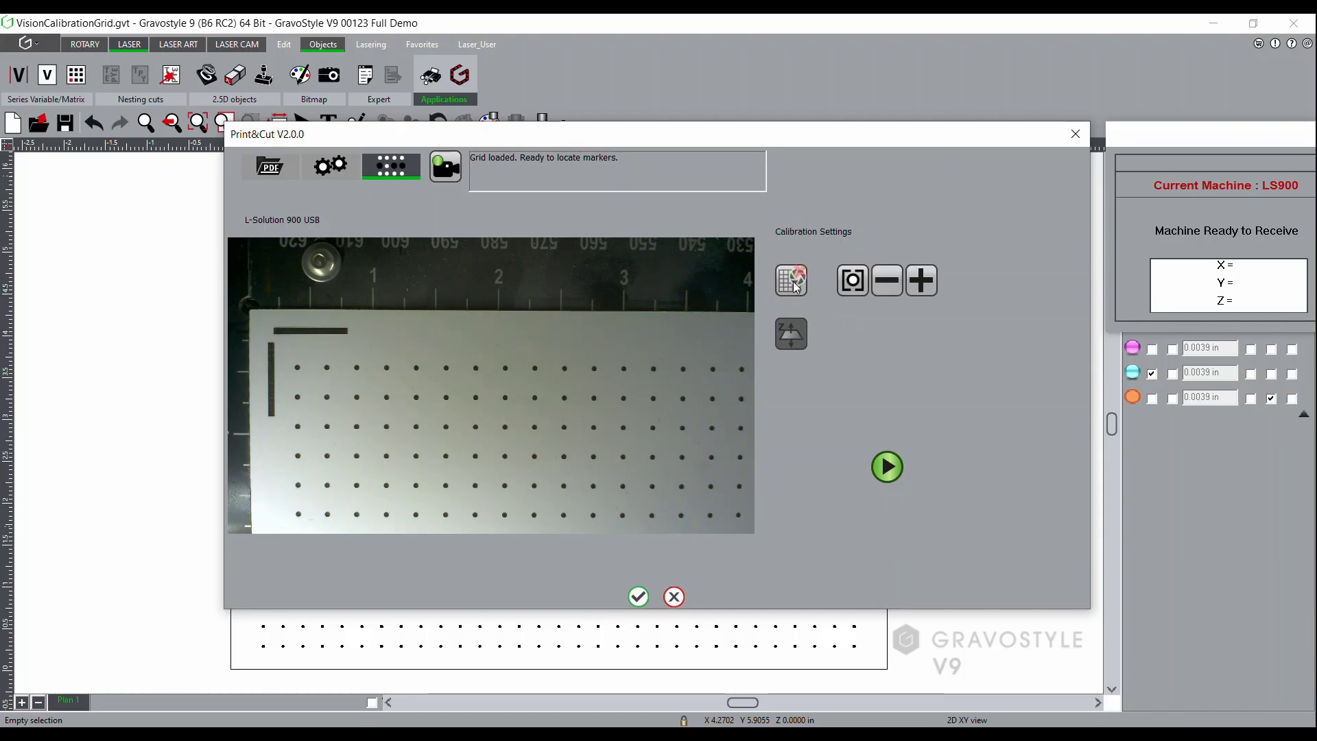
click(851, 281)
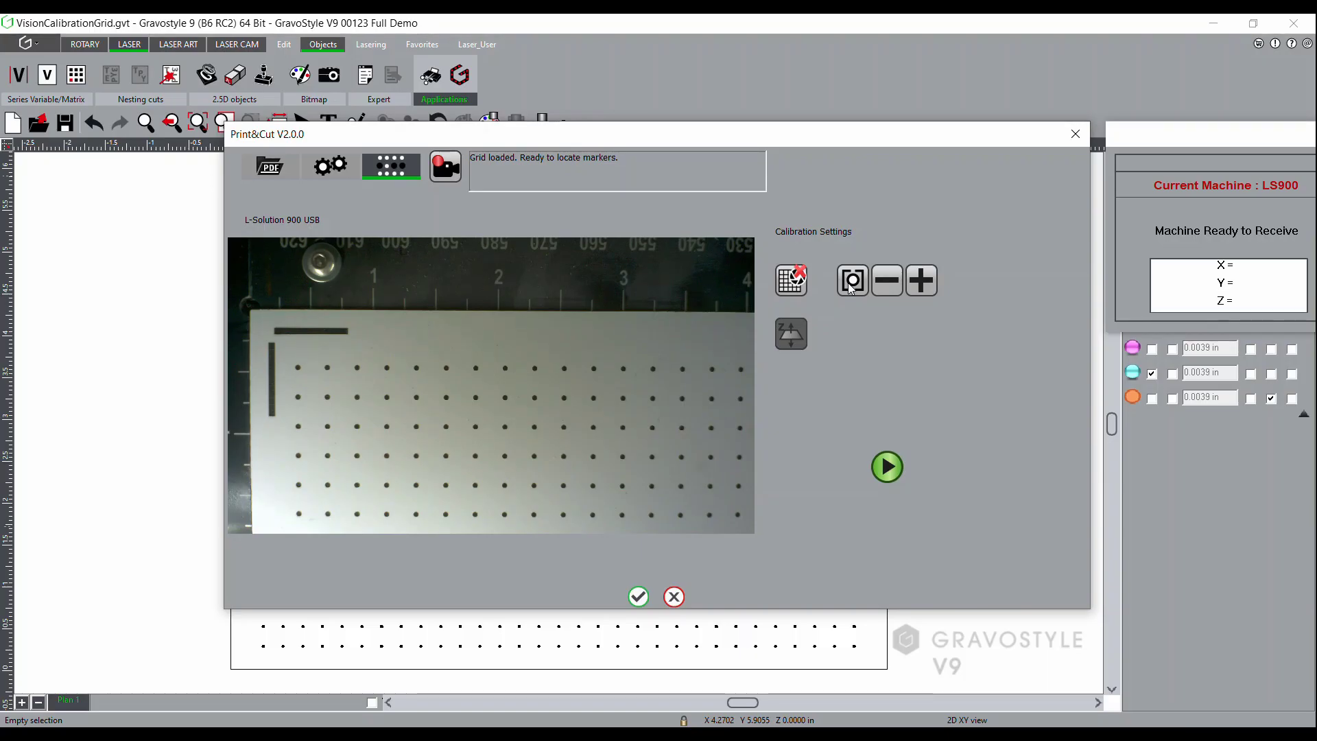
click(850, 284)
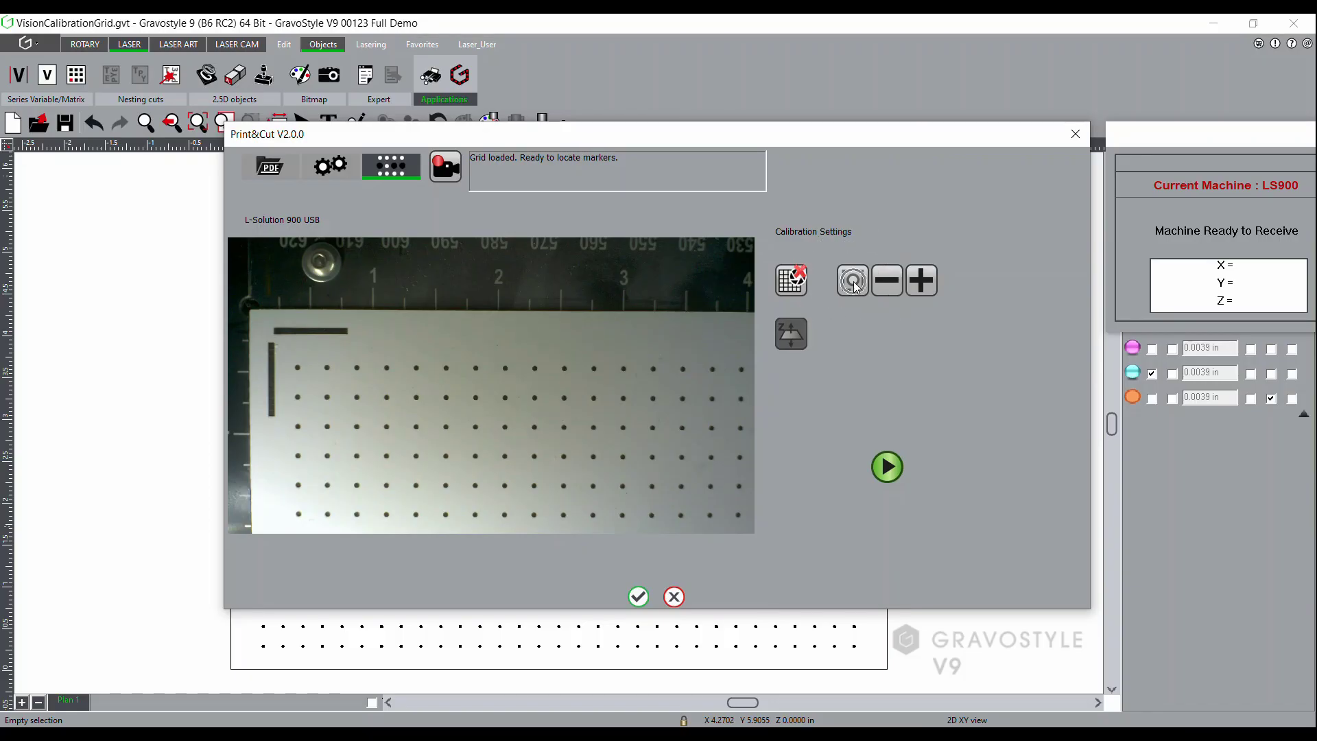
click(853, 282)
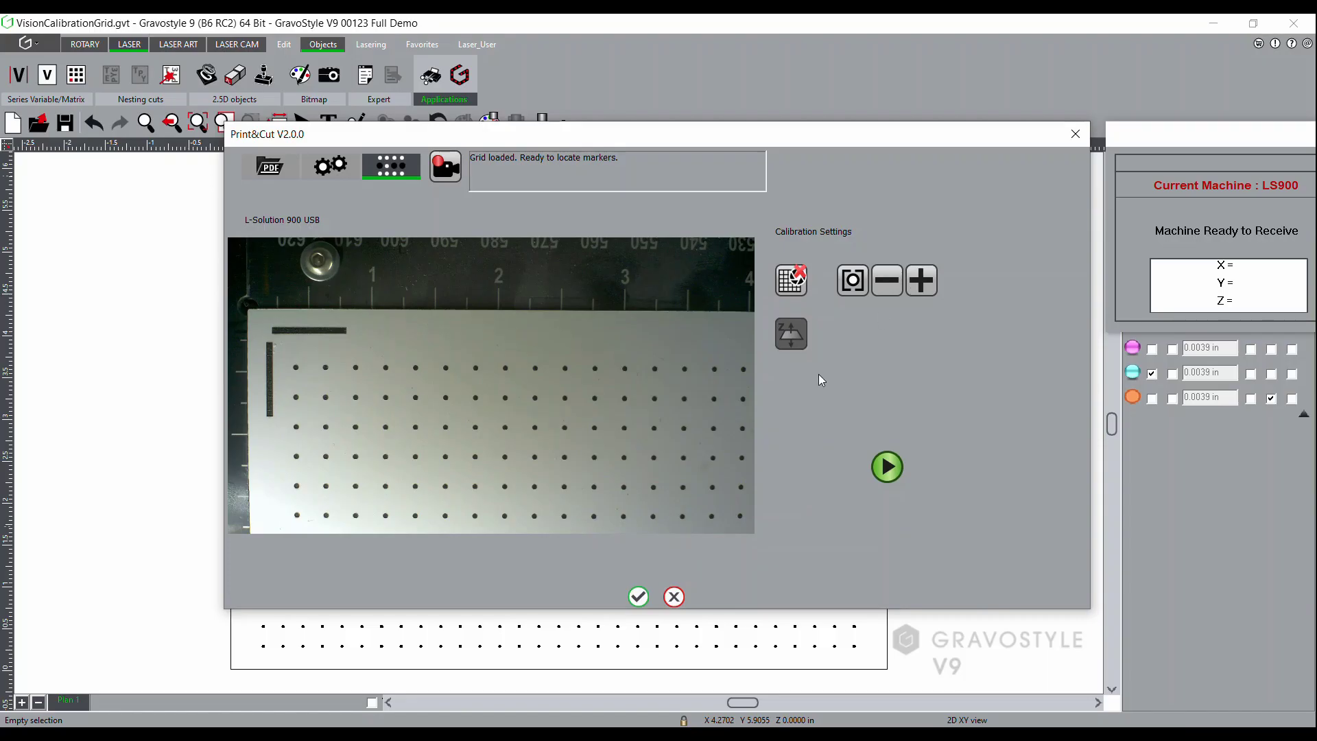
- Start the calibration process and confirm Yes that the calibration grid is in place
click(888, 466)
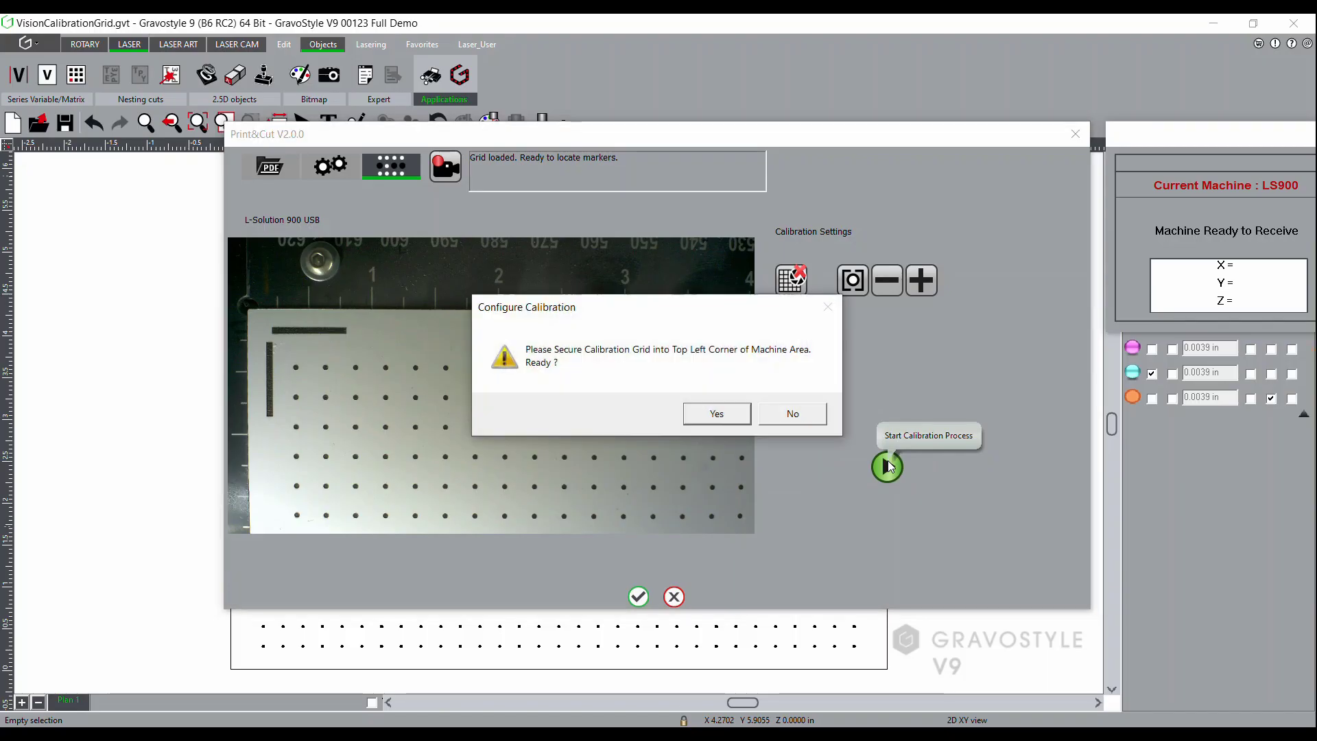
click(716, 413)
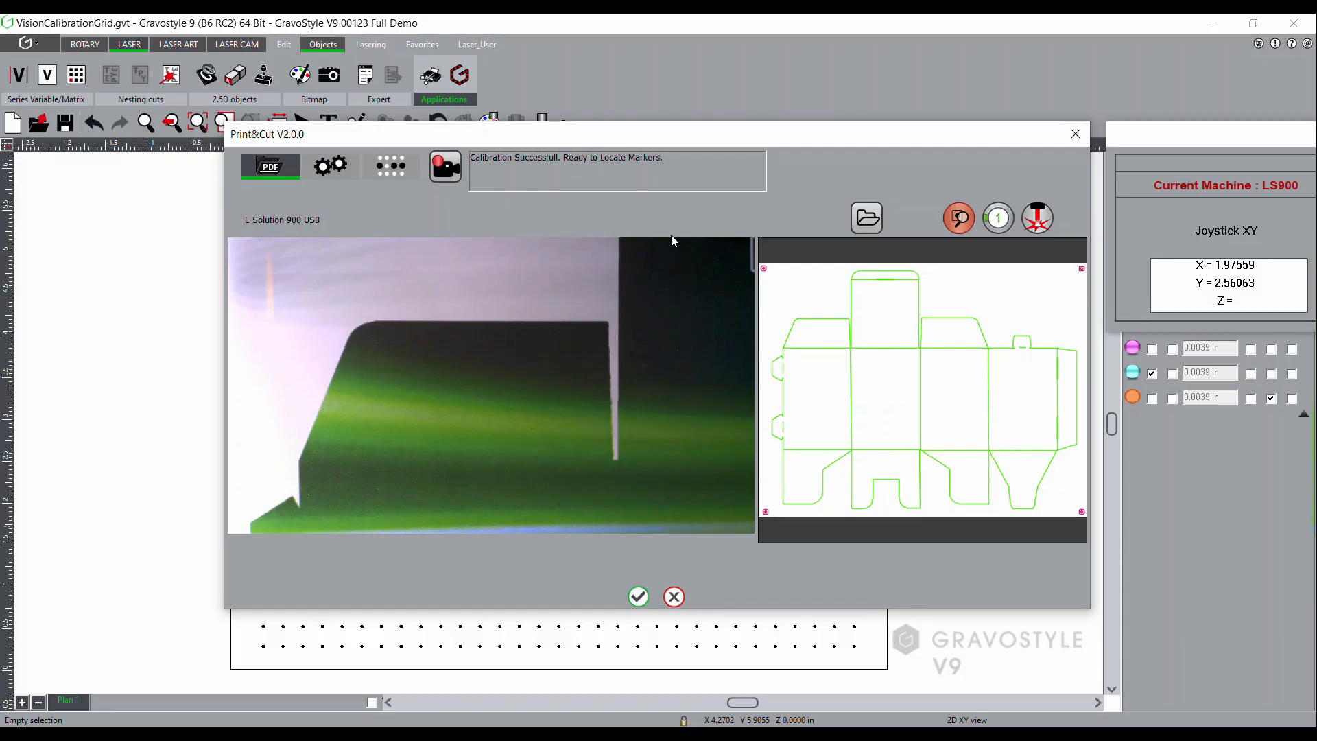
- Close Print&Cut and switch to the gvt1 document via the GravoStyle taskbar thumbnails
click(1074, 135)
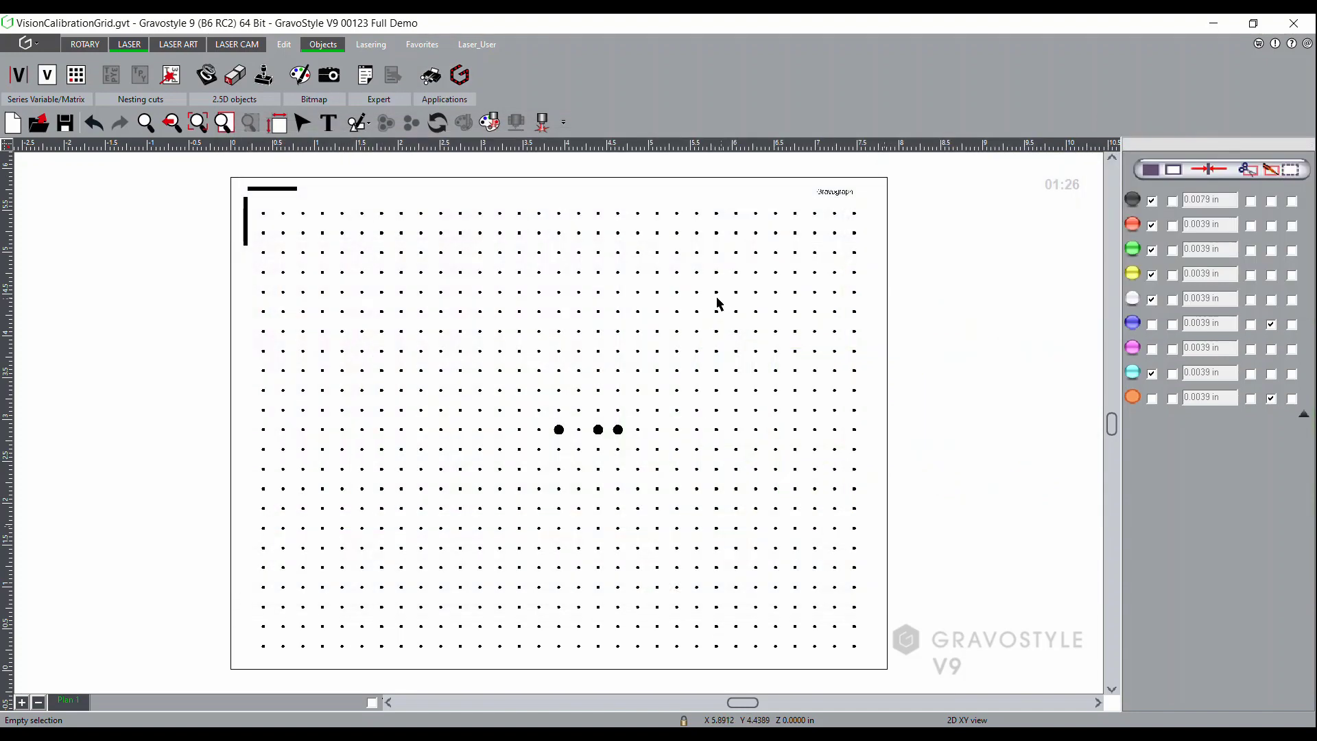
click(616, 737)
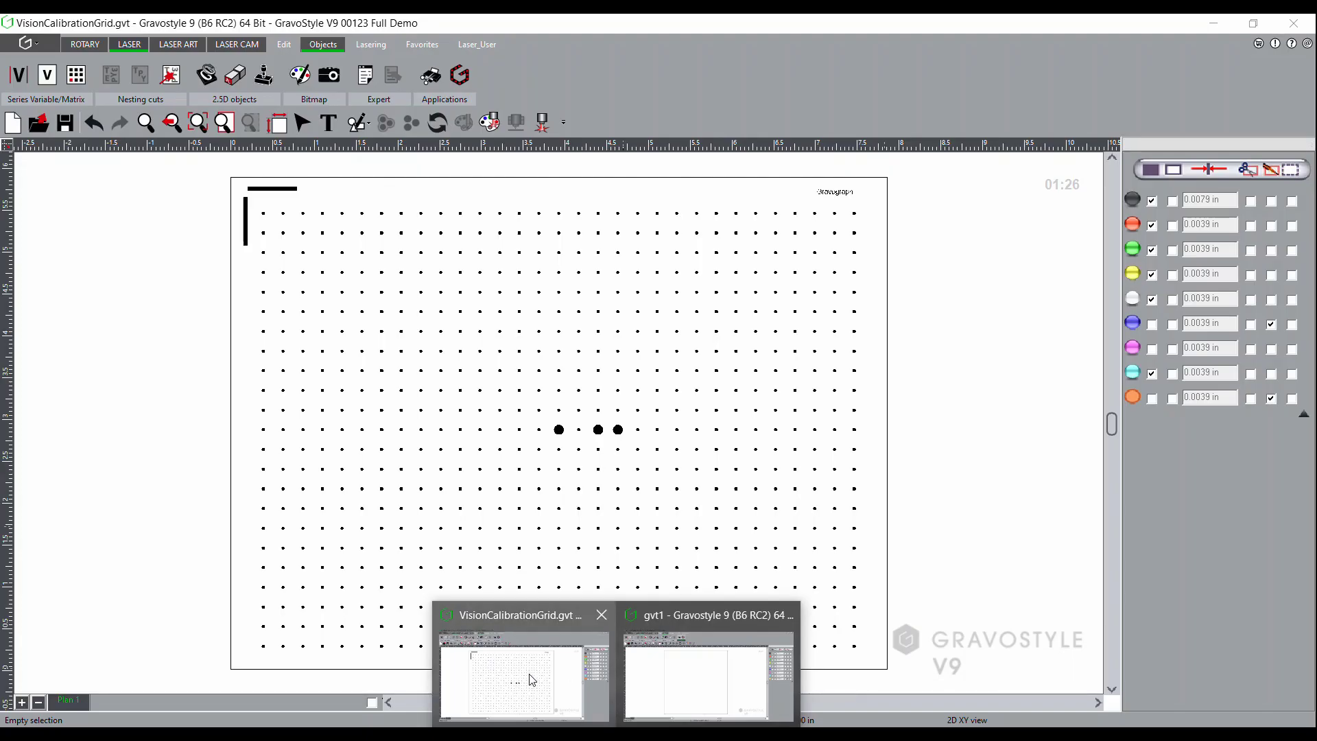
click(664, 705)
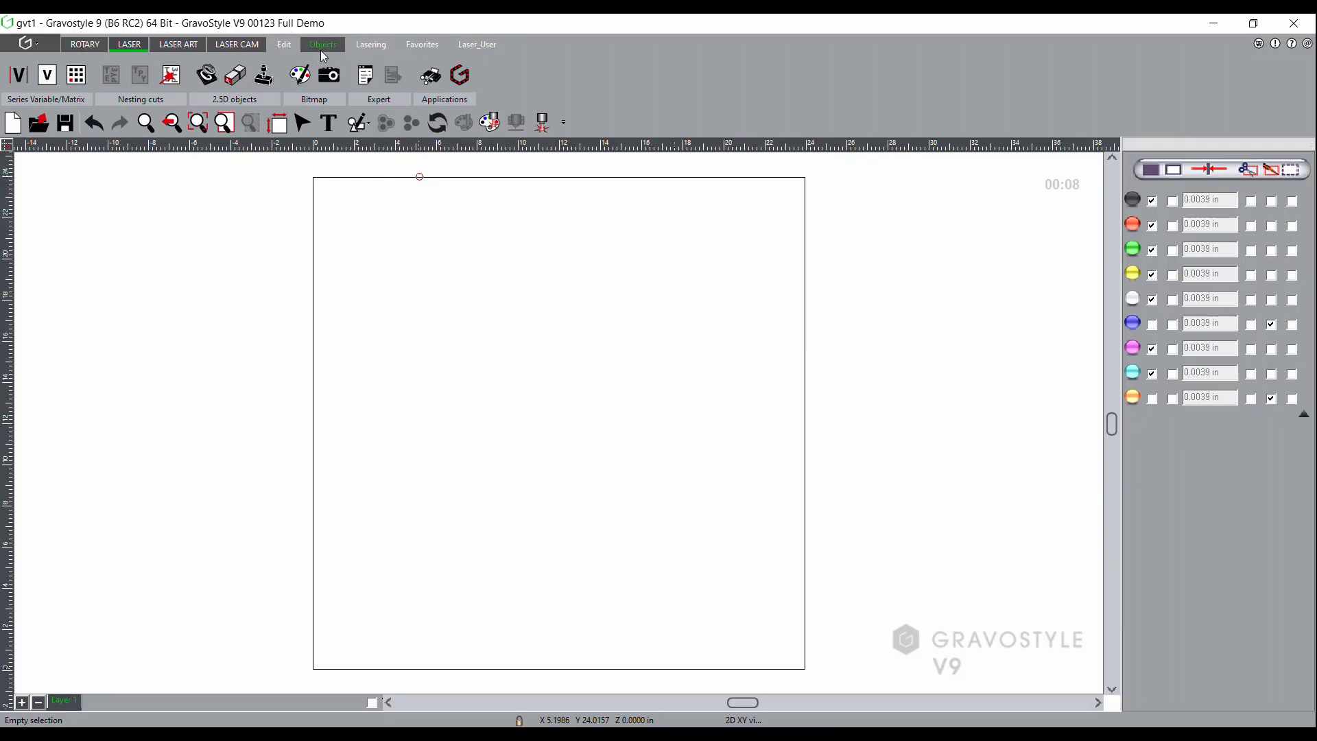
- Launch Print&Cut from the Applications ribbon for the gvt1 document, with the live table camera view
click(429, 79)
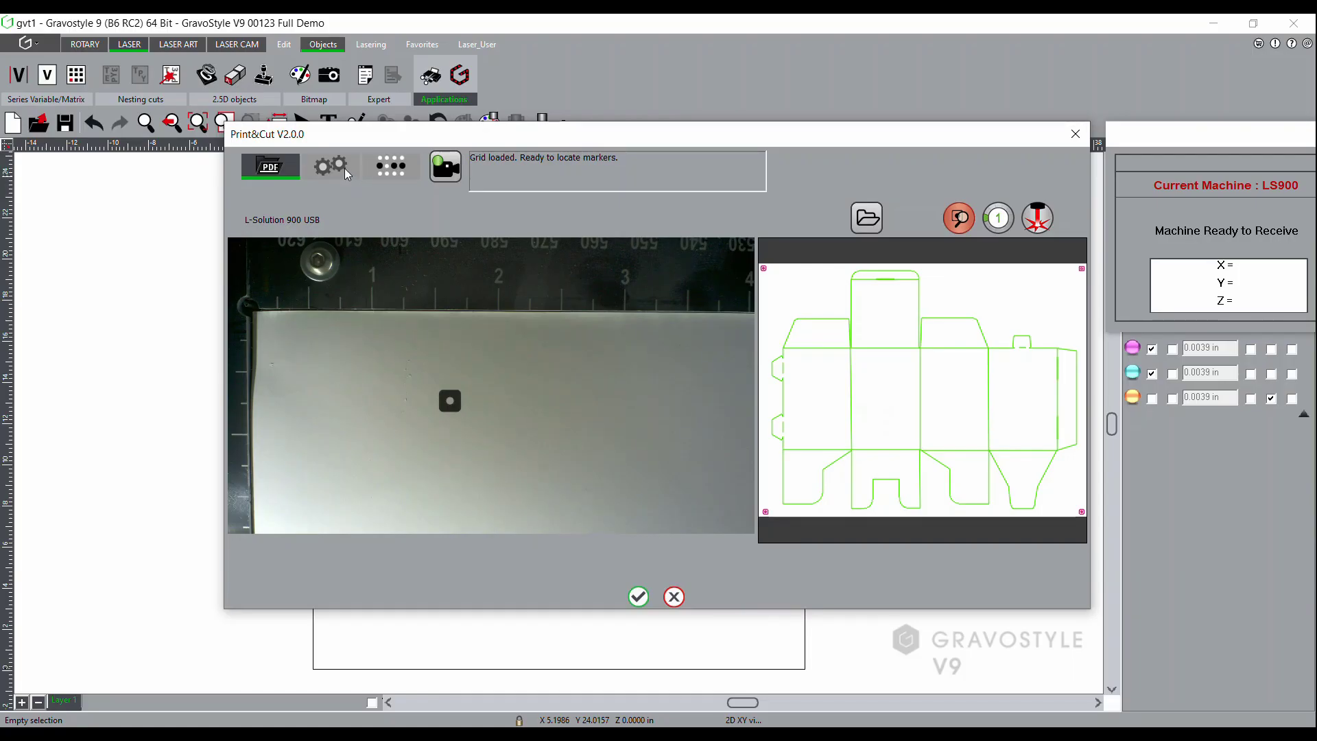
- In the Print&Cut settings, try a 992x558 window size, then revert to 1280x720
click(344, 167)
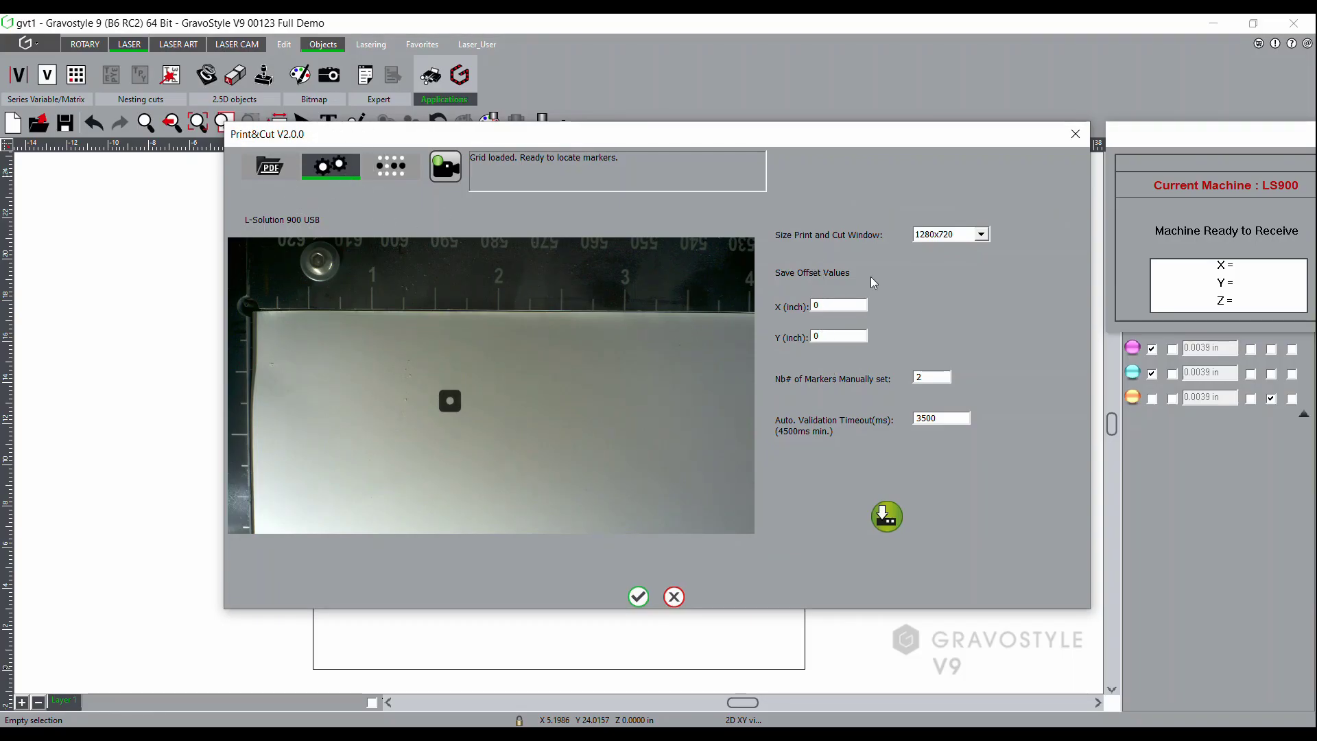
click(981, 234)
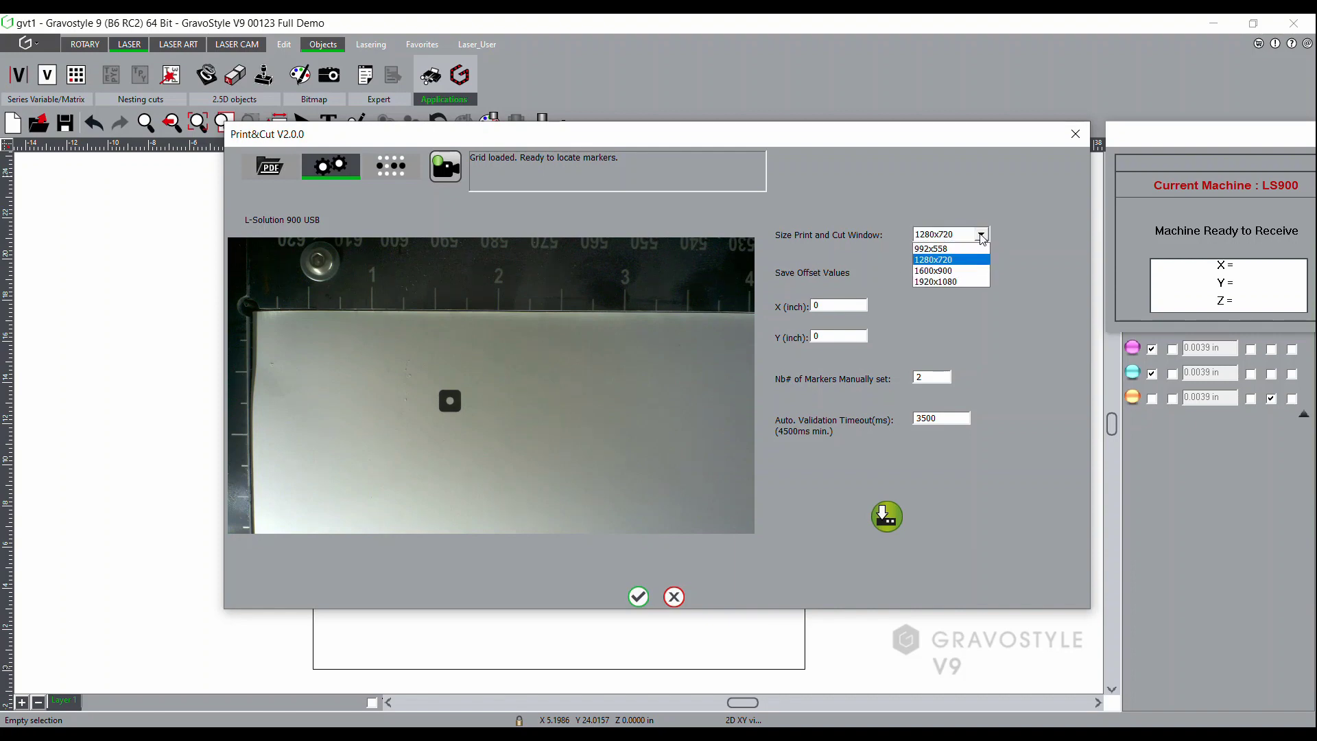
click(963, 253)
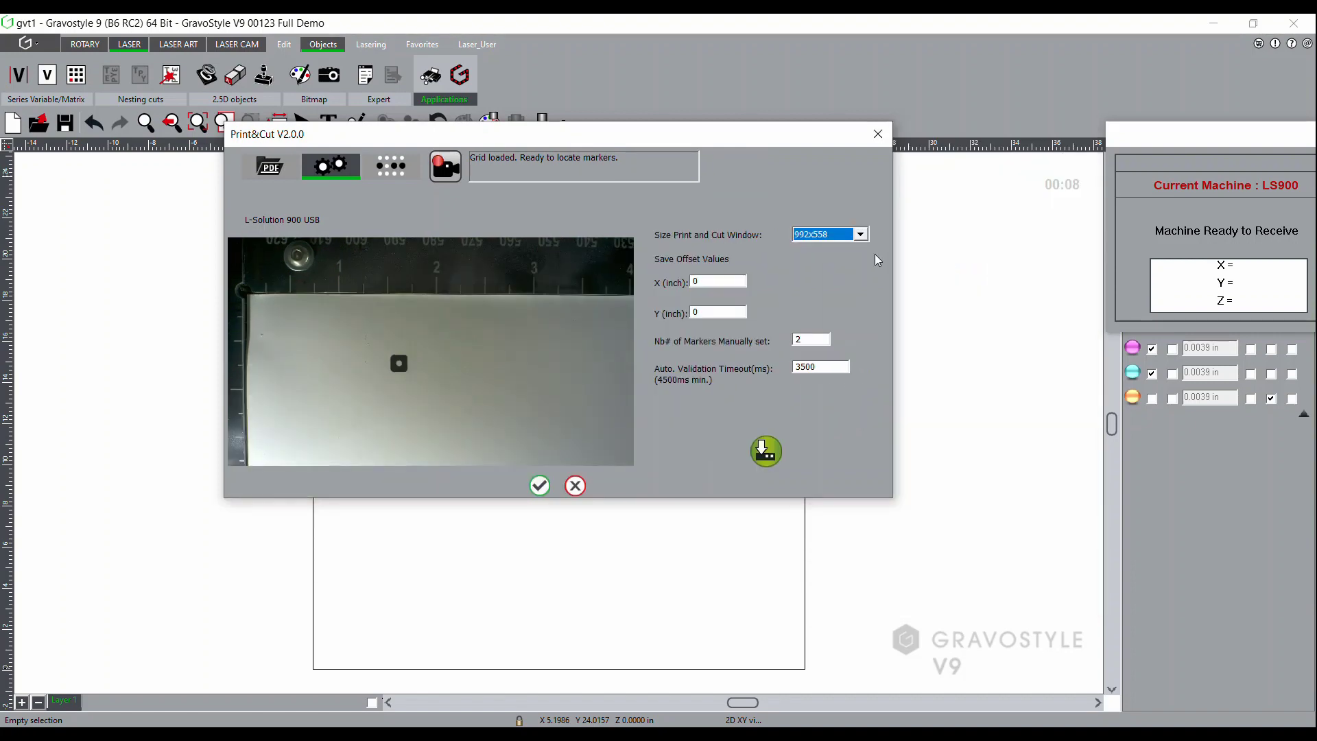
click(862, 235)
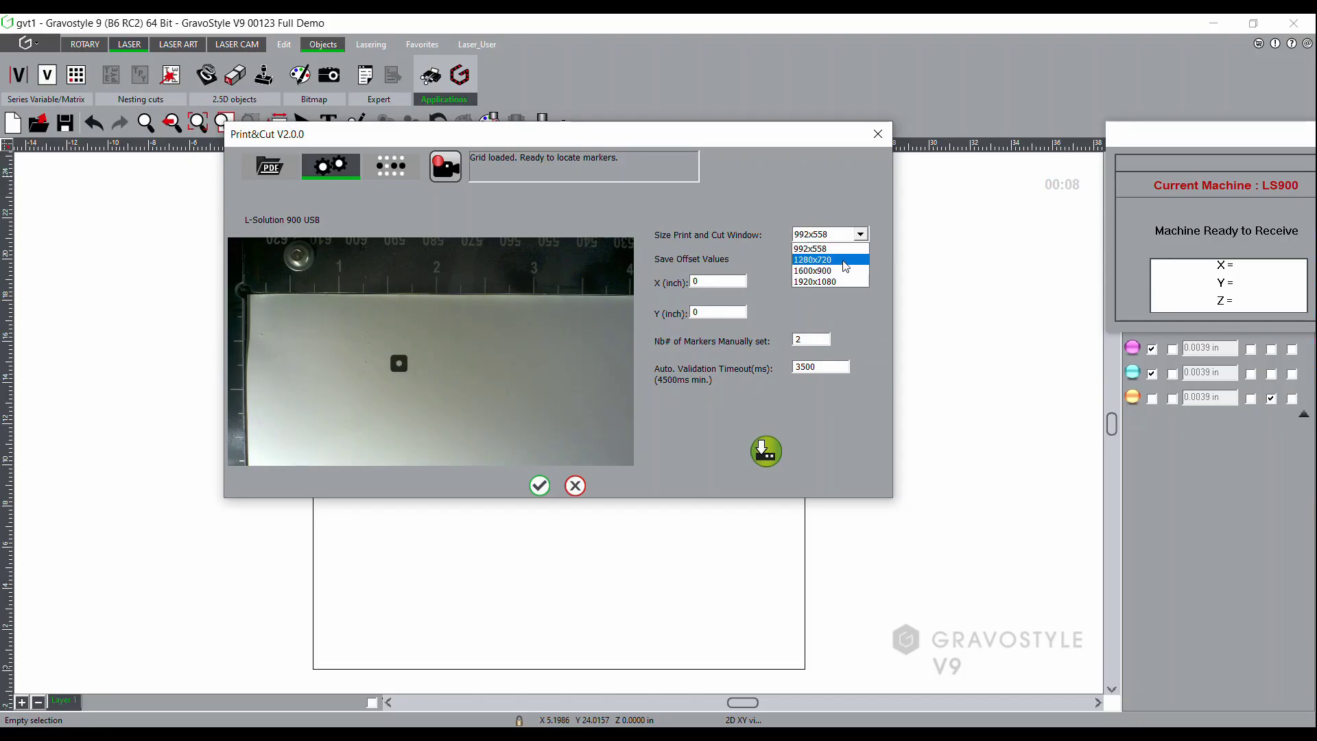
click(846, 260)
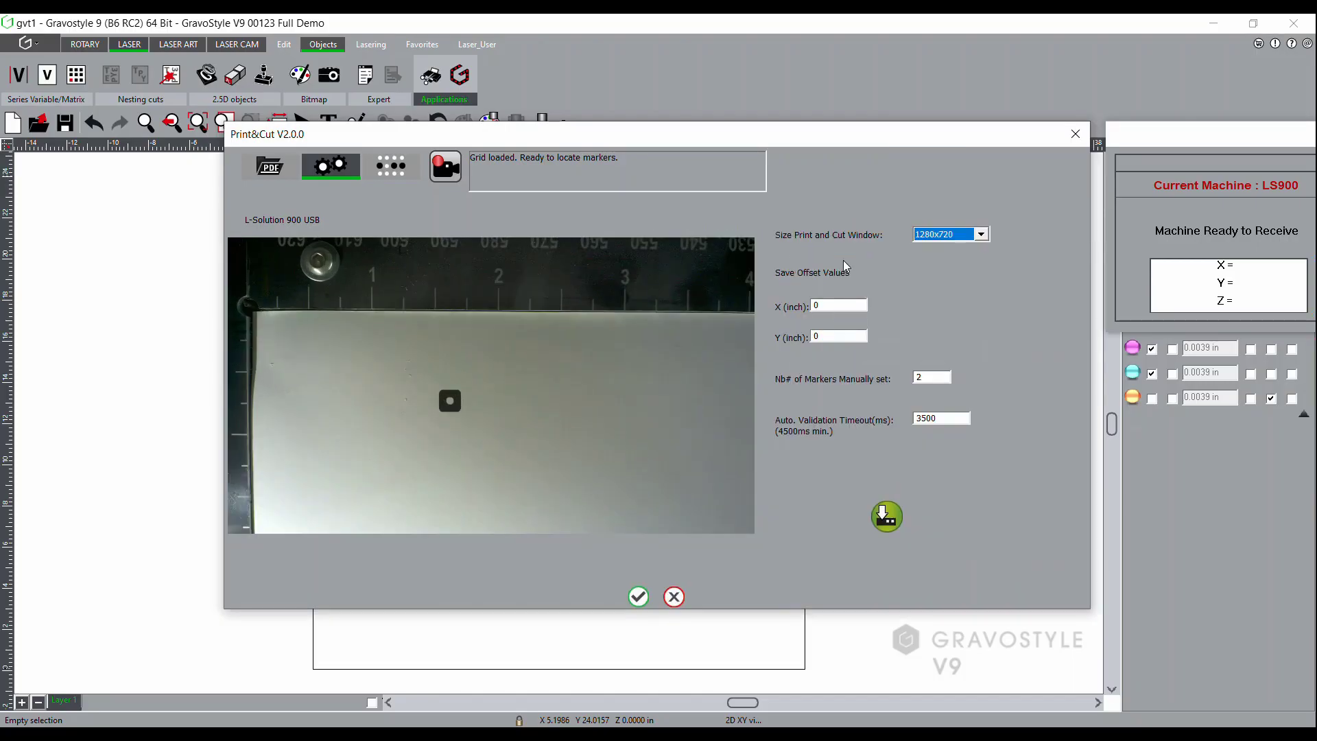
- Keep zero X/Y offsets, set 2 manual markers and keep the 3500 ms timeout
click(828, 306)
click(945, 377)
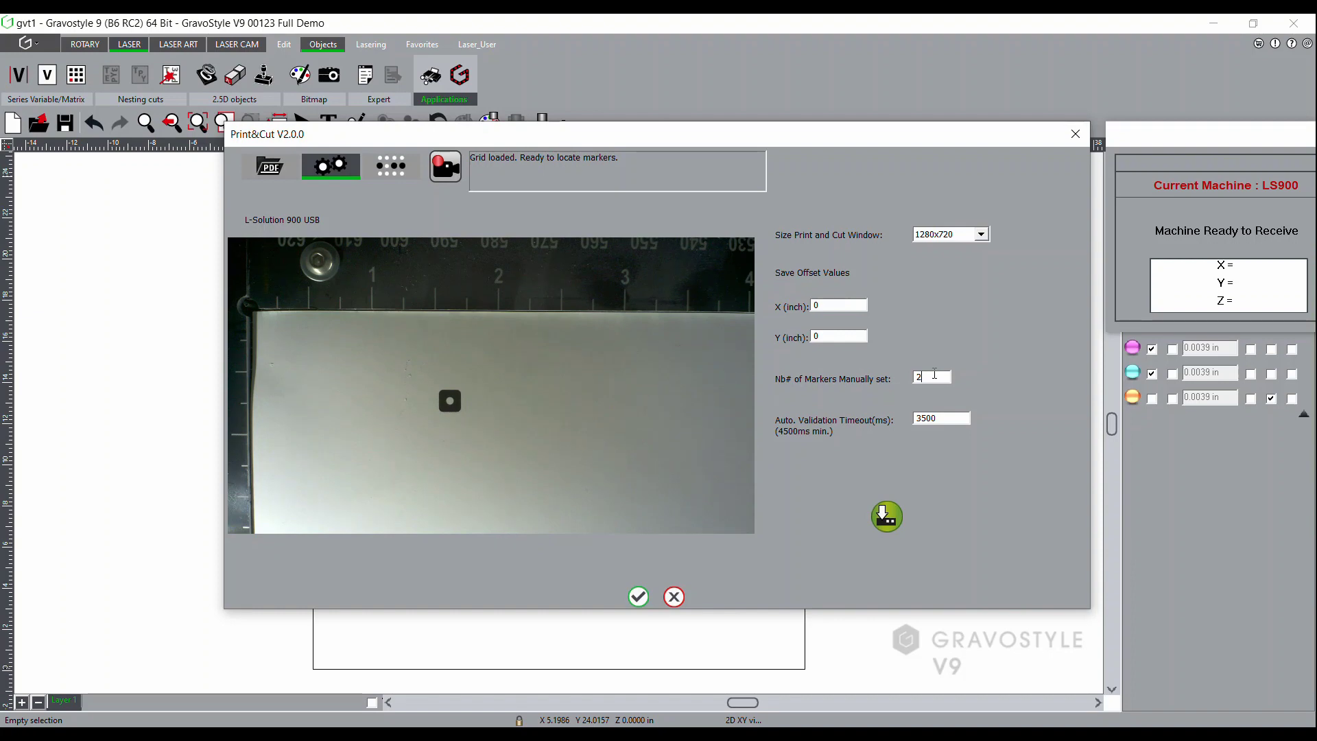
key(Tab)
- Load GravoBox P&C_OneBrand Green_2022.pdf from the PDF tab into Print&Cut
click(277, 175)
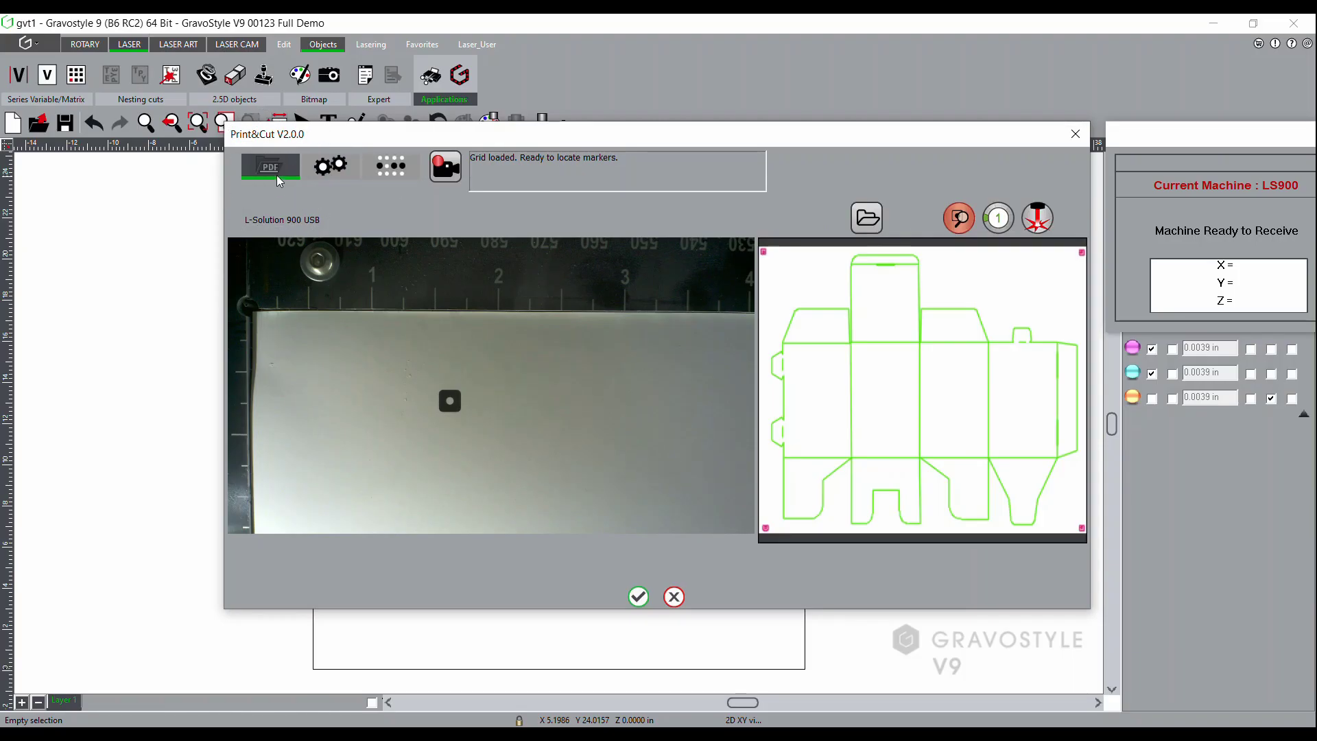
click(869, 218)
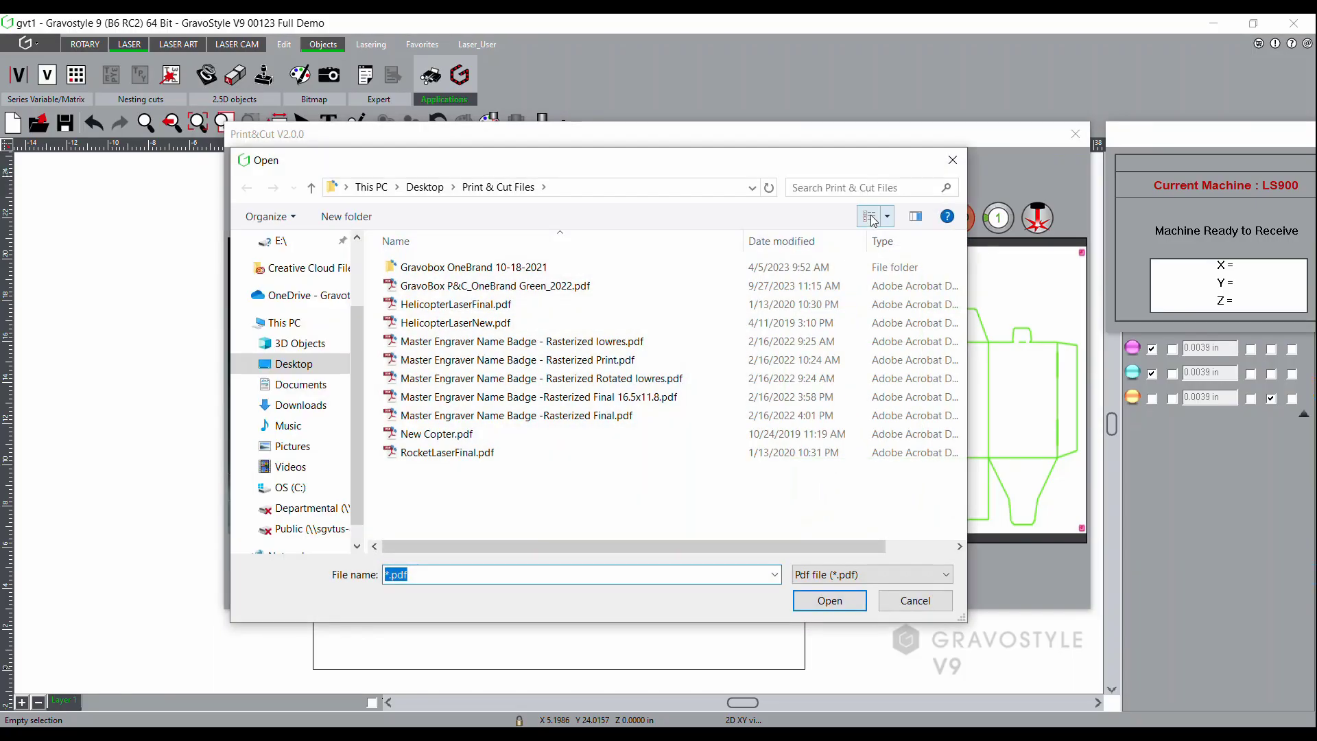
click(516, 288)
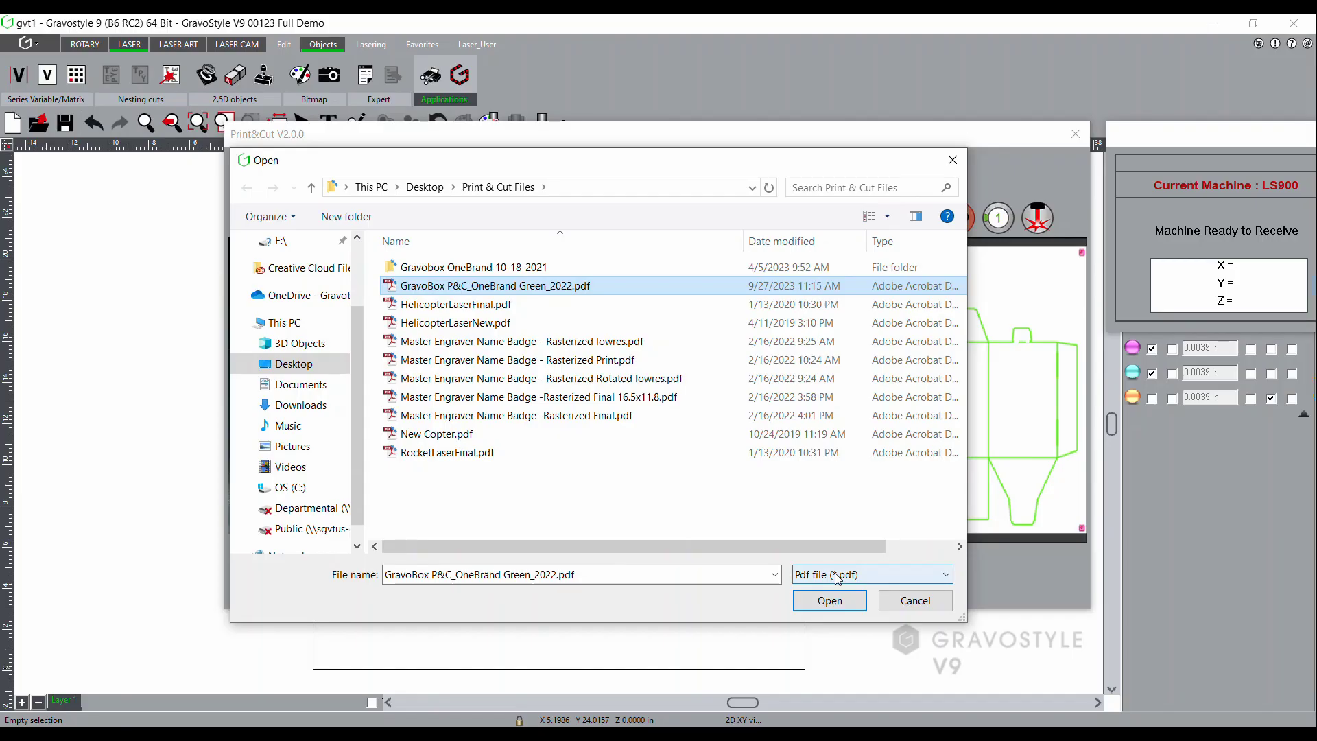
click(830, 601)
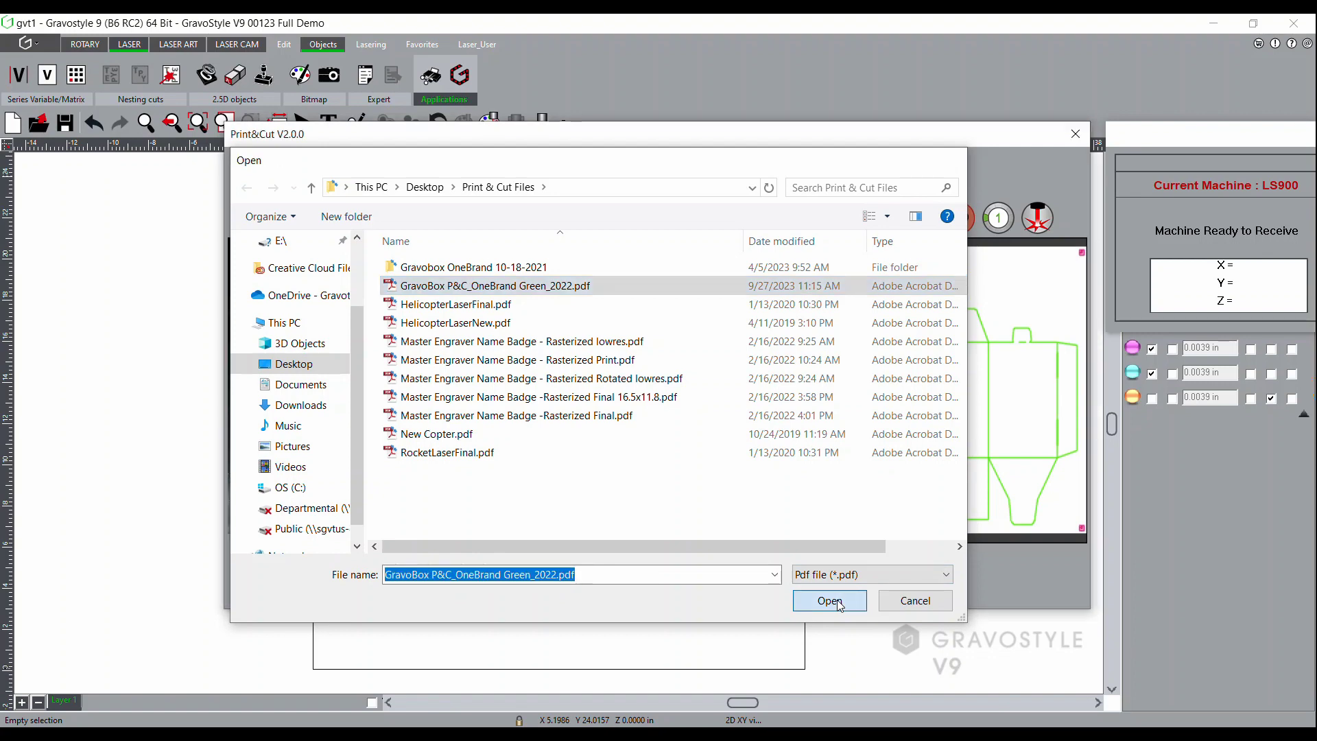
click(832, 601)
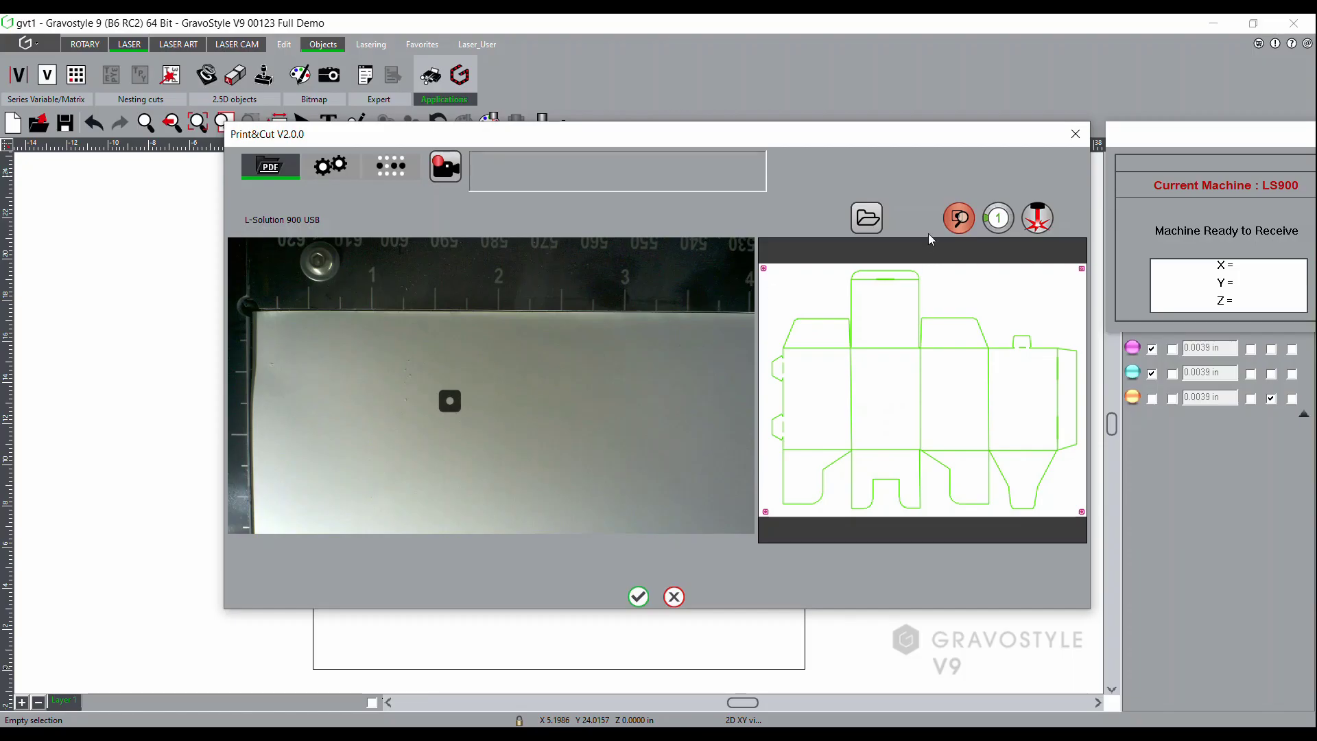
- Switch the colour mode from 1 to PDF colours, showing the orange outline and blue folds
click(970, 218)
click(959, 218)
click(999, 218)
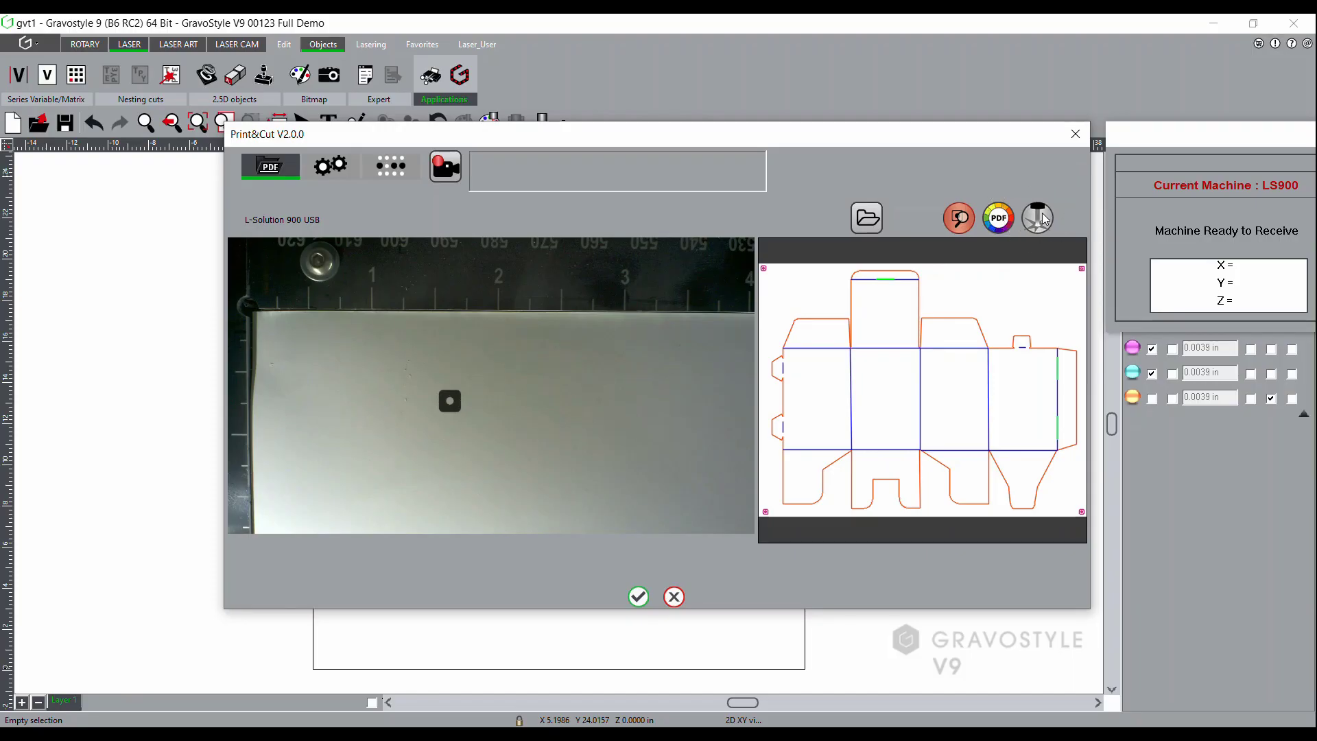
- Locate the registration markers by marking each printed dot in the camera view
click(957, 218)
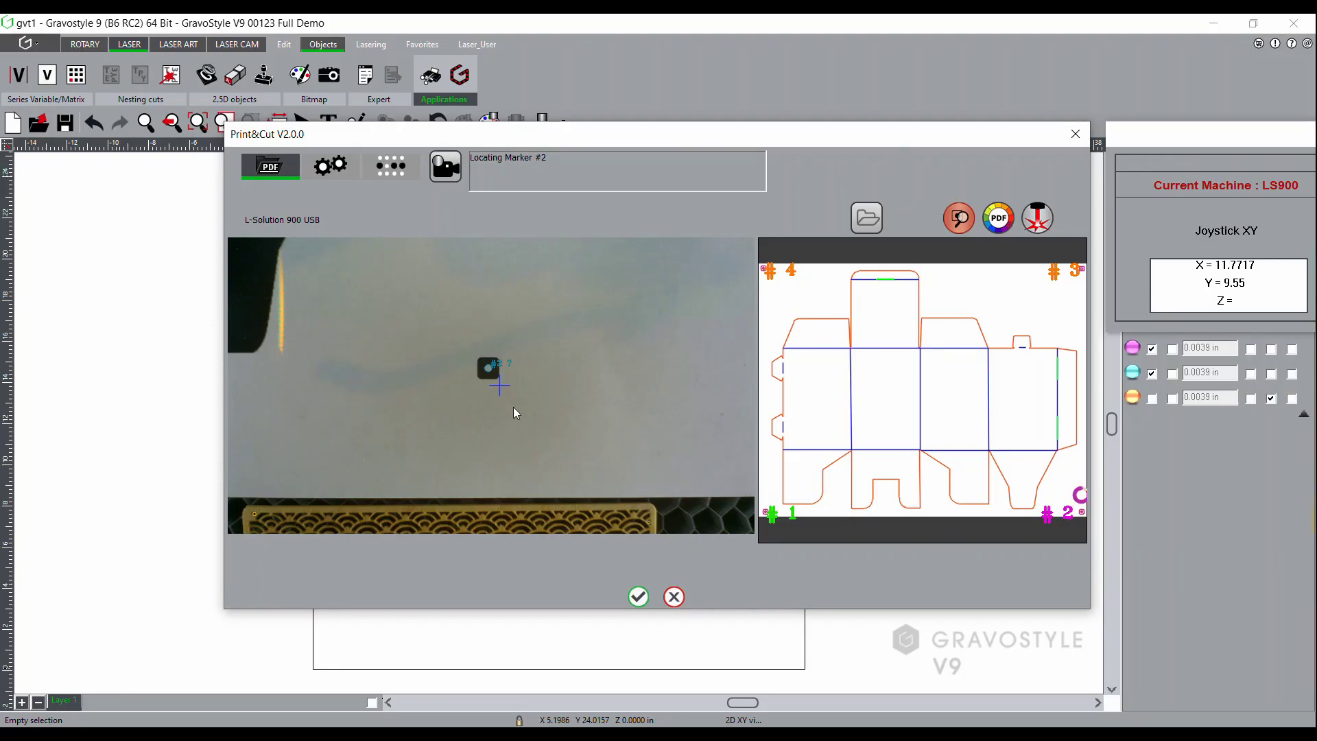
click(490, 367)
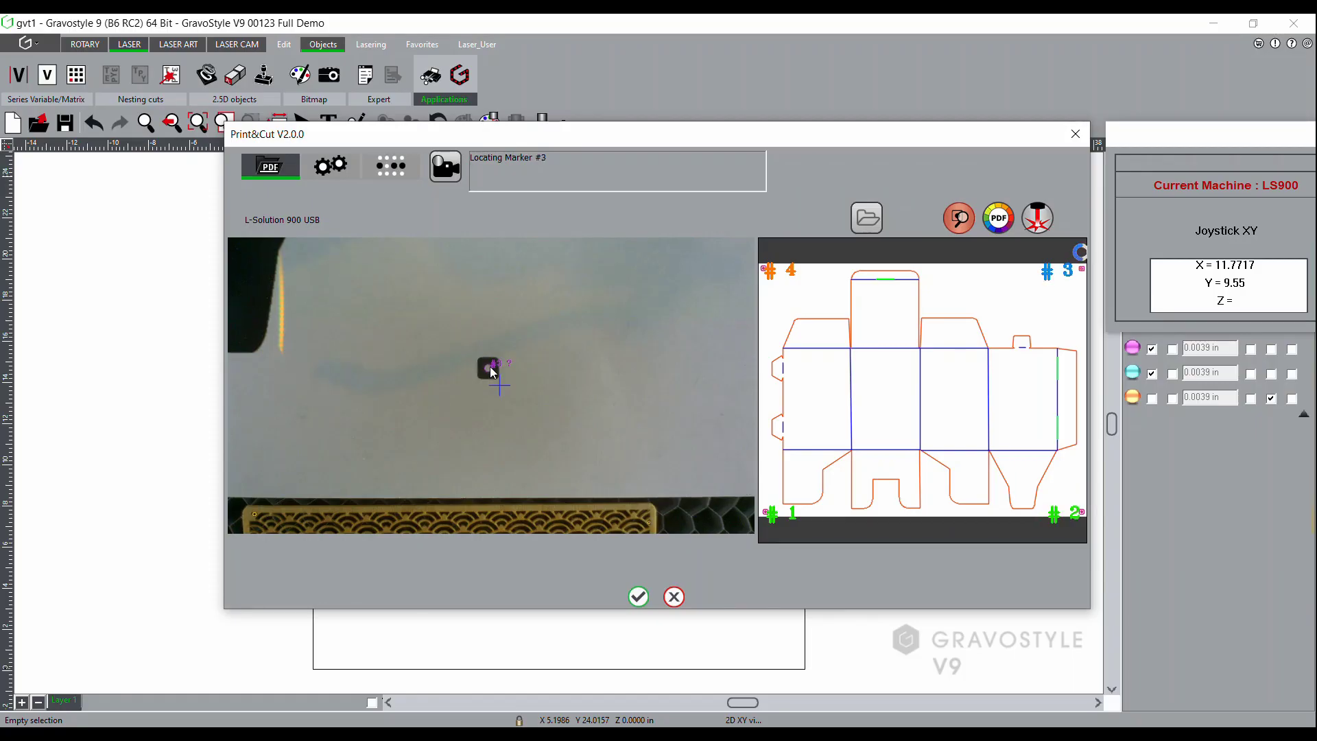
click(490, 368)
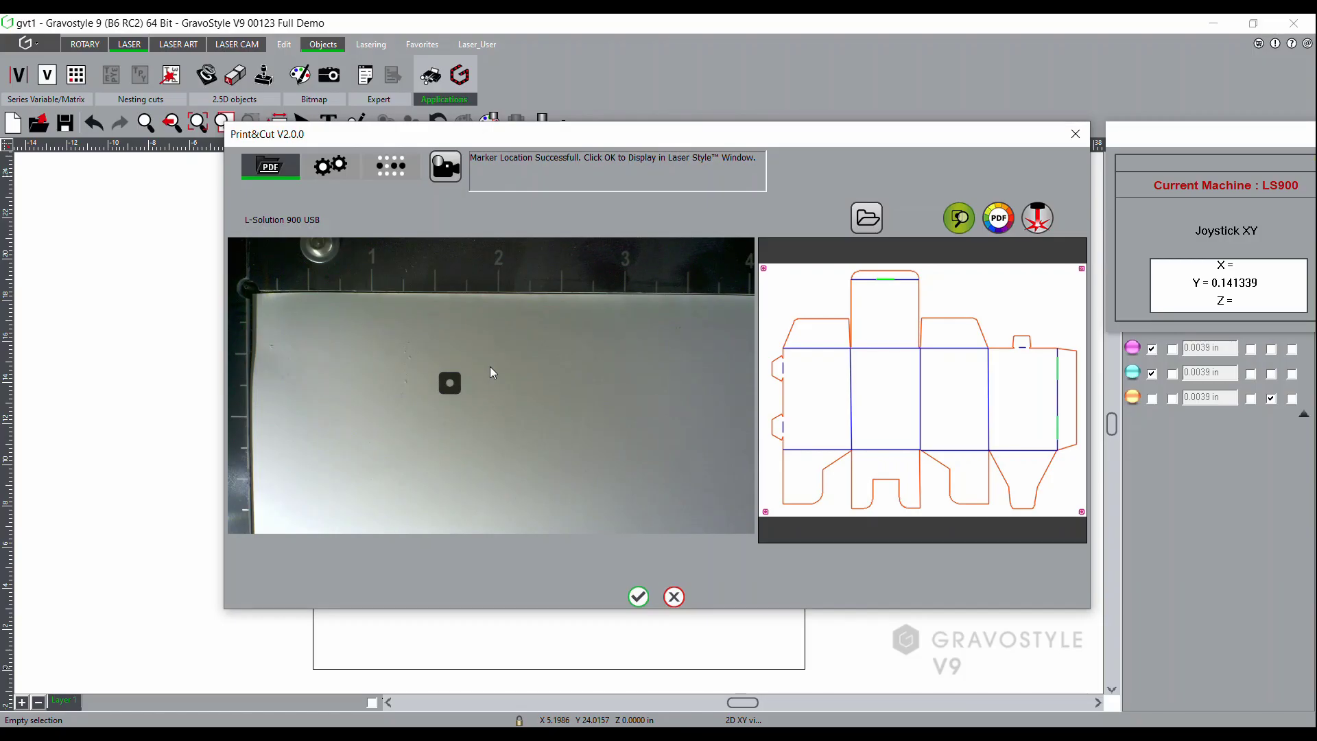
- Confirm Print&Cut with the green OK button to send the registered dieline to the gvt1 page
click(570, 169)
click(637, 596)
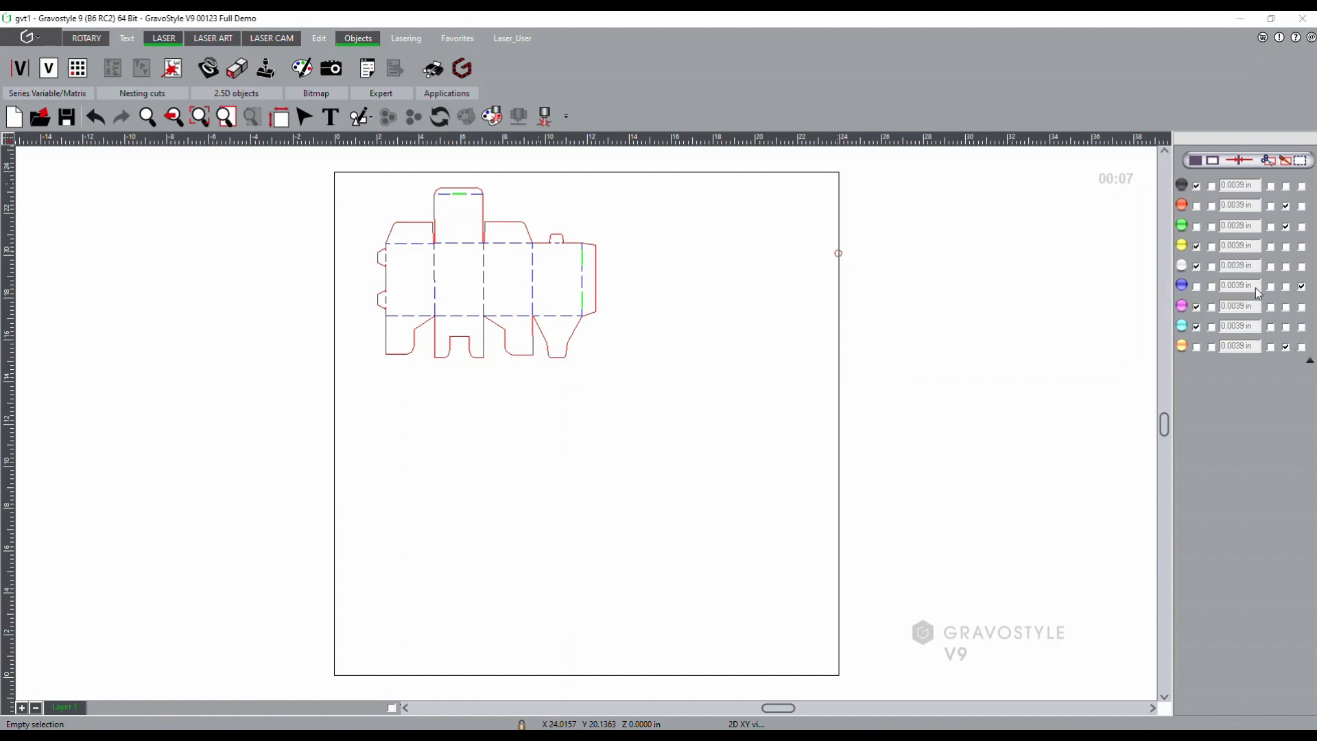
click(1285, 232)
- Open L-Solution and load the 'LS900-60W Card Stock Print & Cut' material preset
click(537, 123)
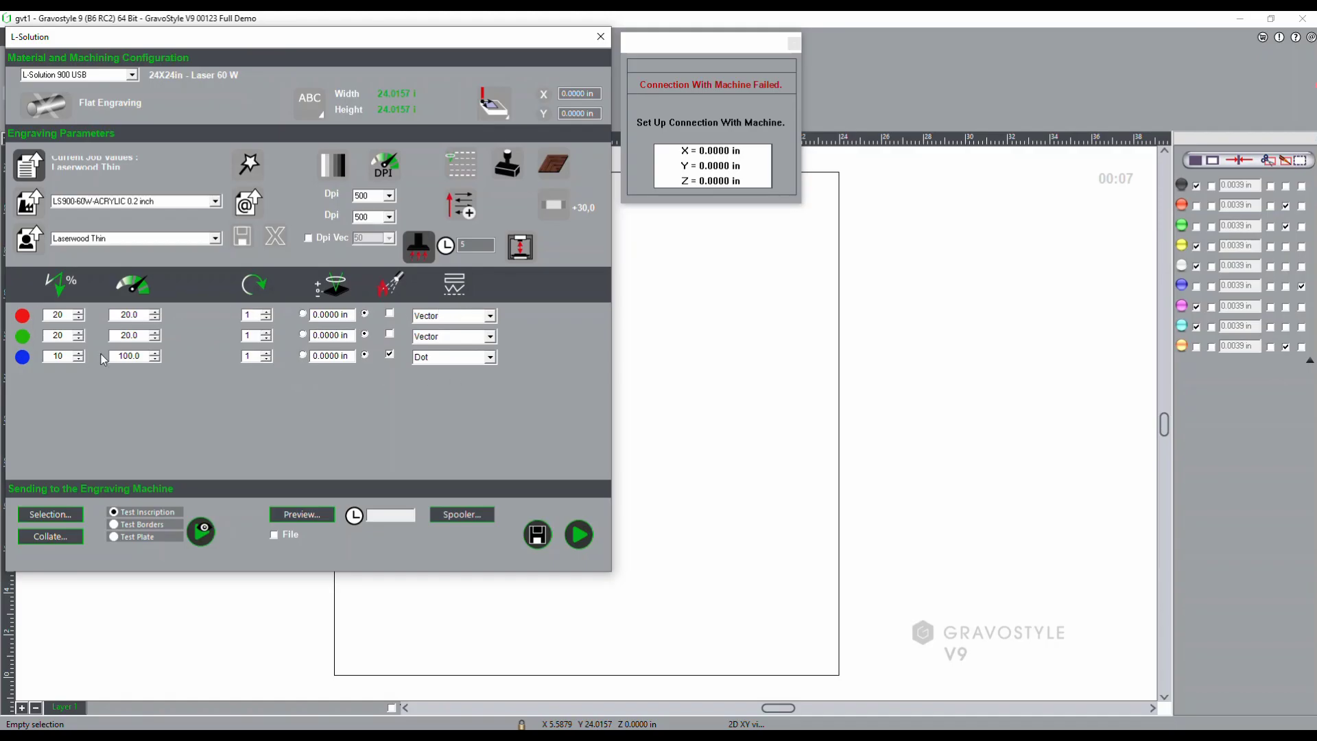
click(215, 238)
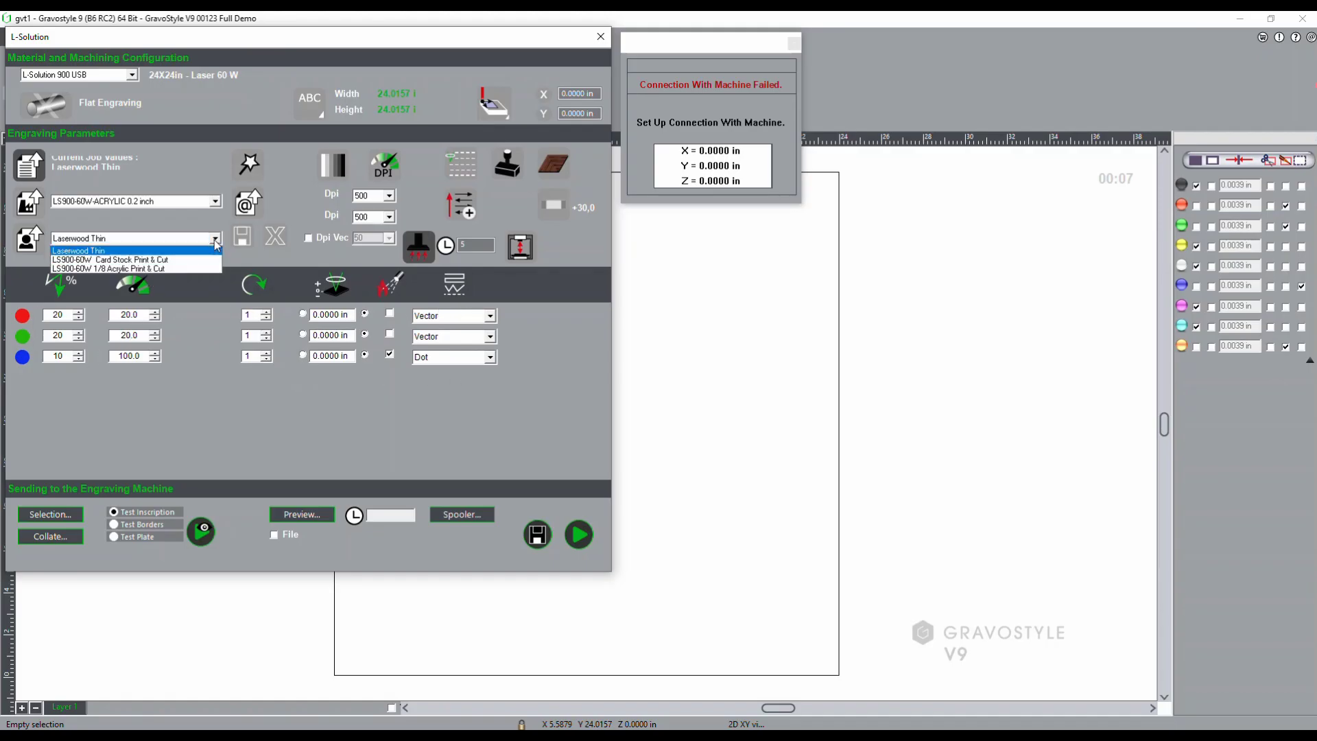
click(146, 260)
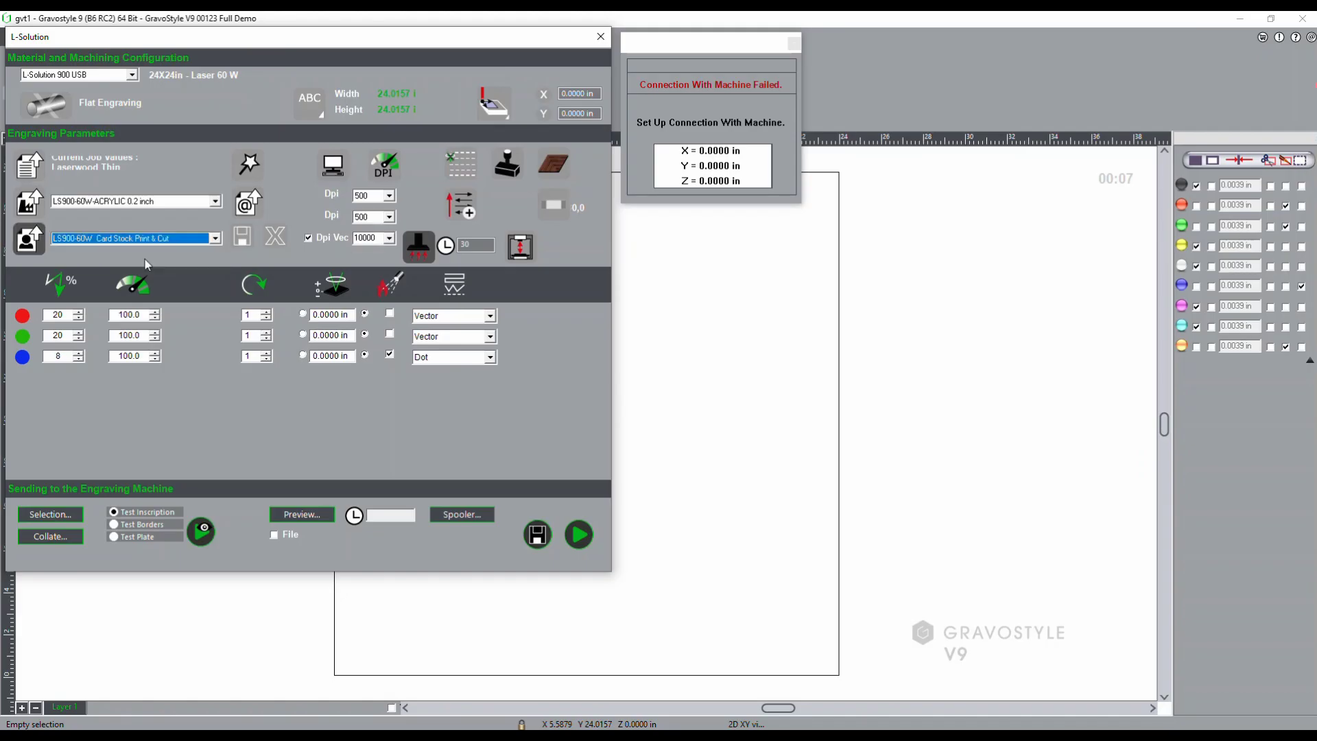